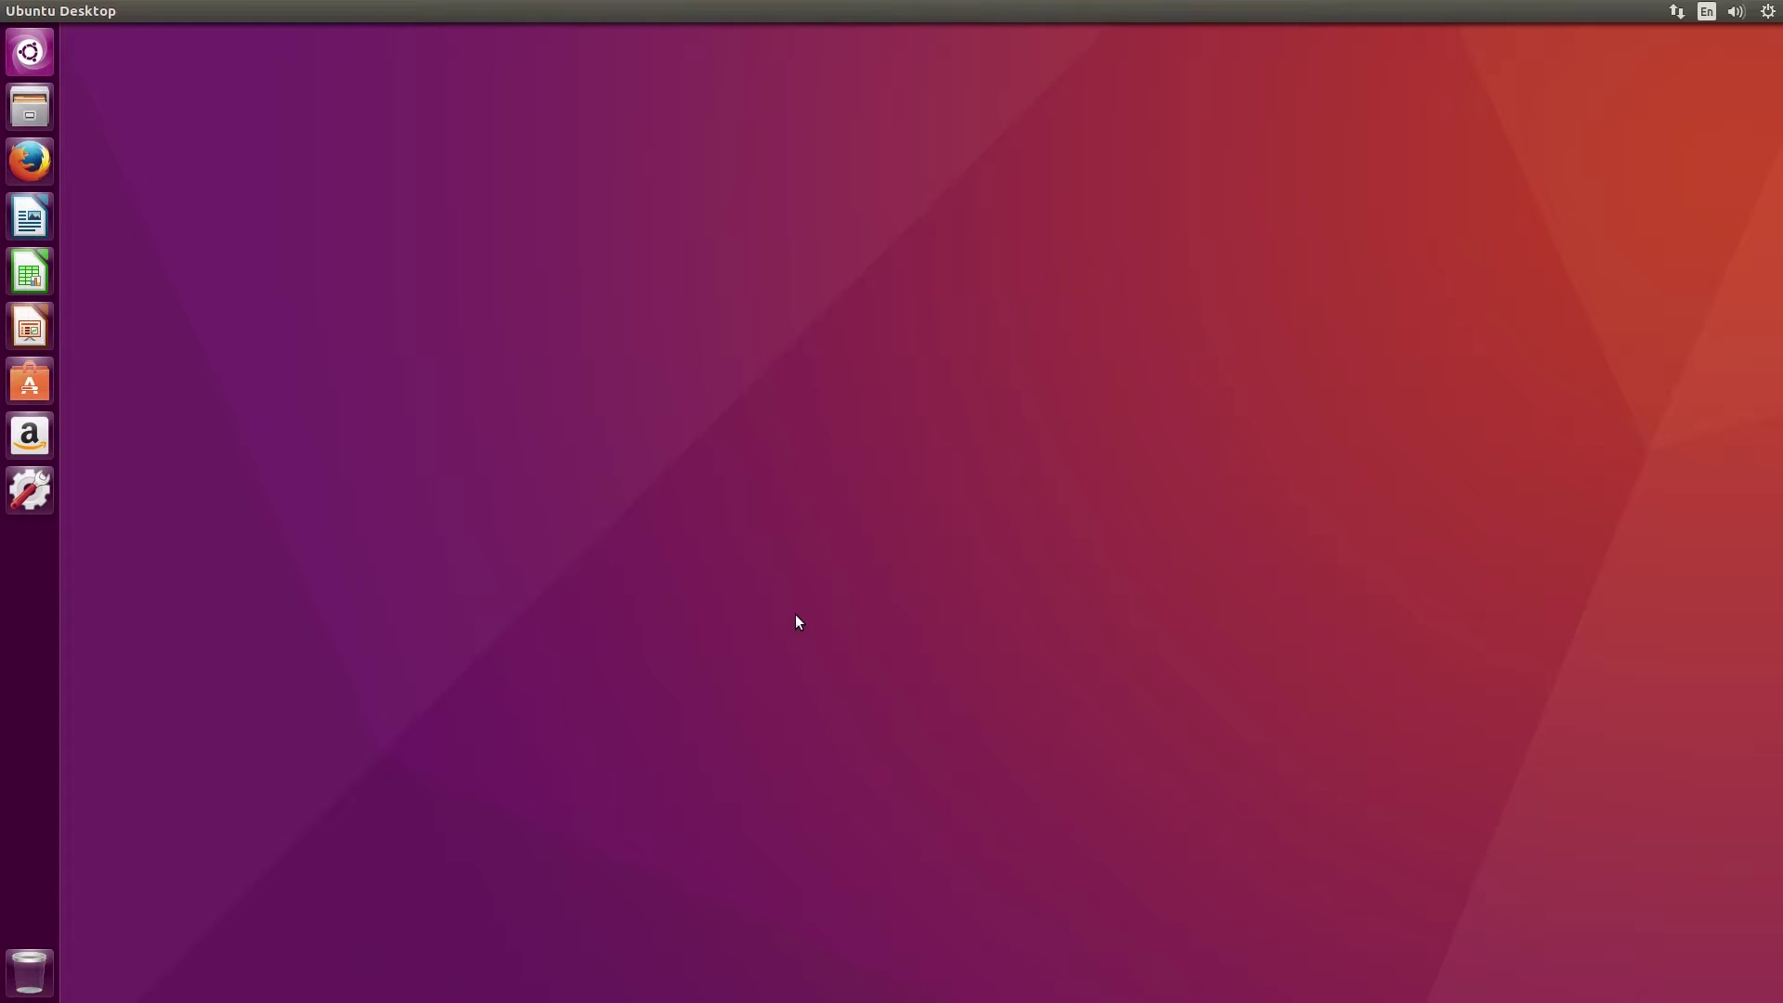
# - Install qt5-default, libsndfile1-dev, liblrdf and qttools5-dev-tools with apt-get
pyautogui.hotkey('ctrl', 'alt', 't')
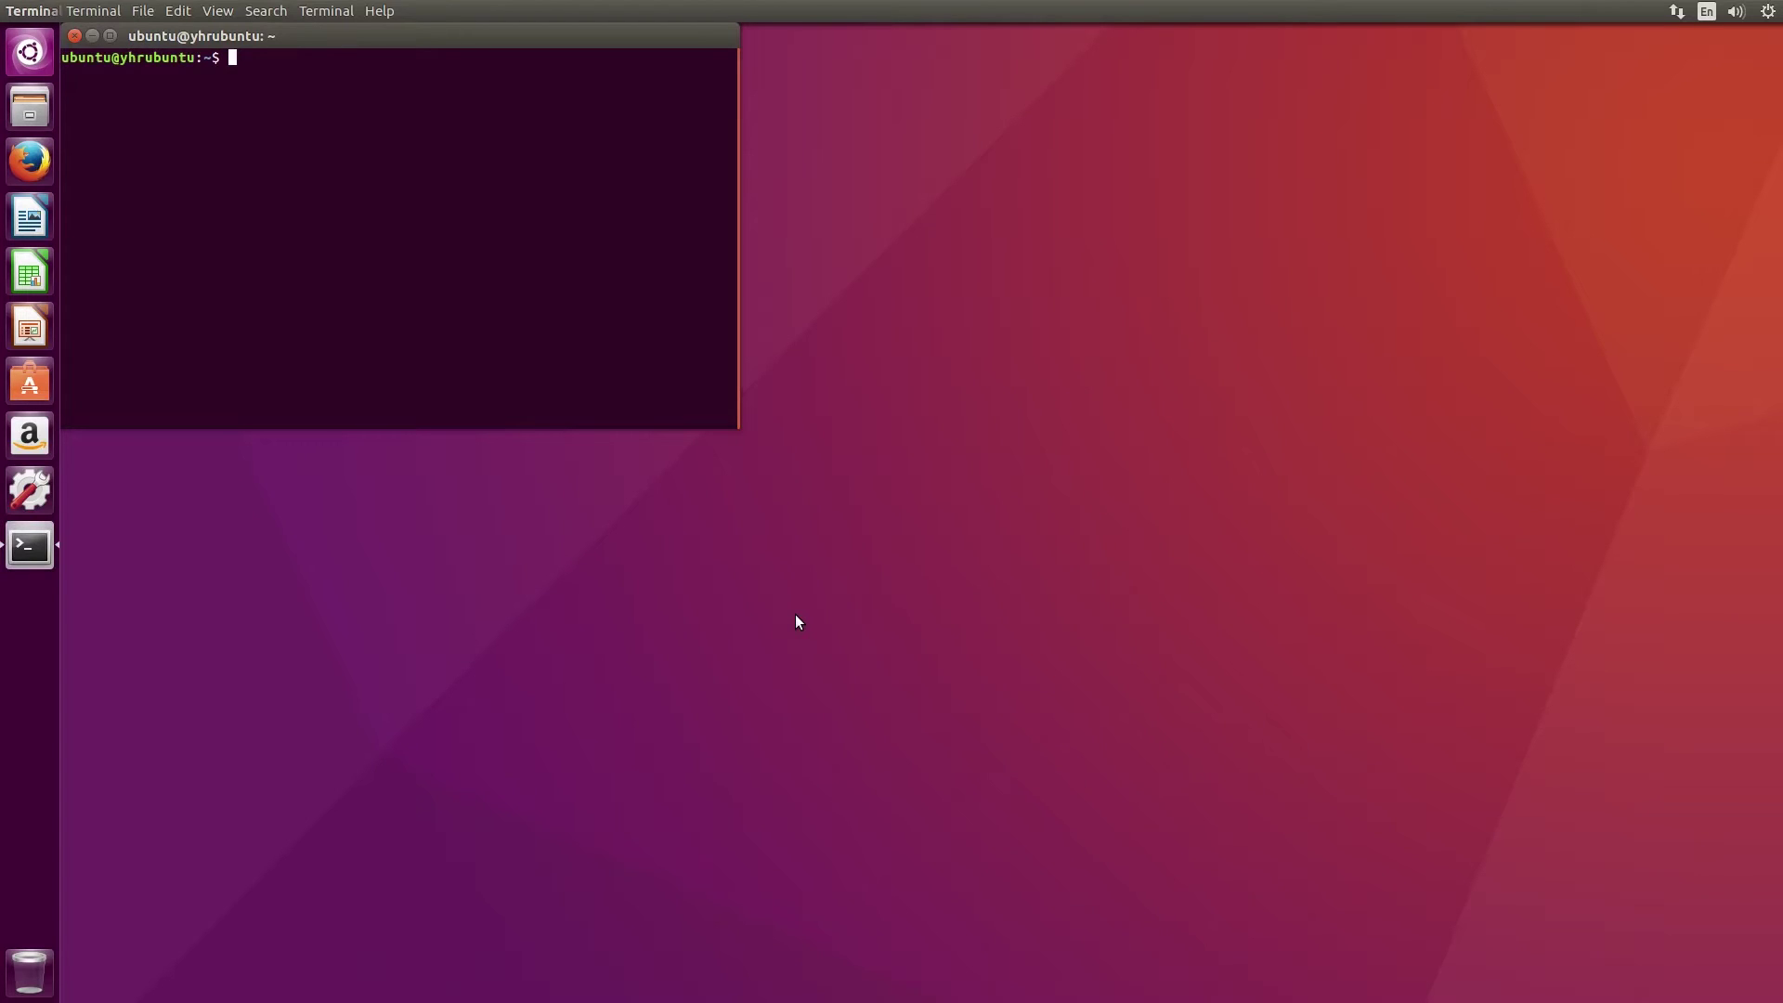
pyautogui.write('sudo apt')
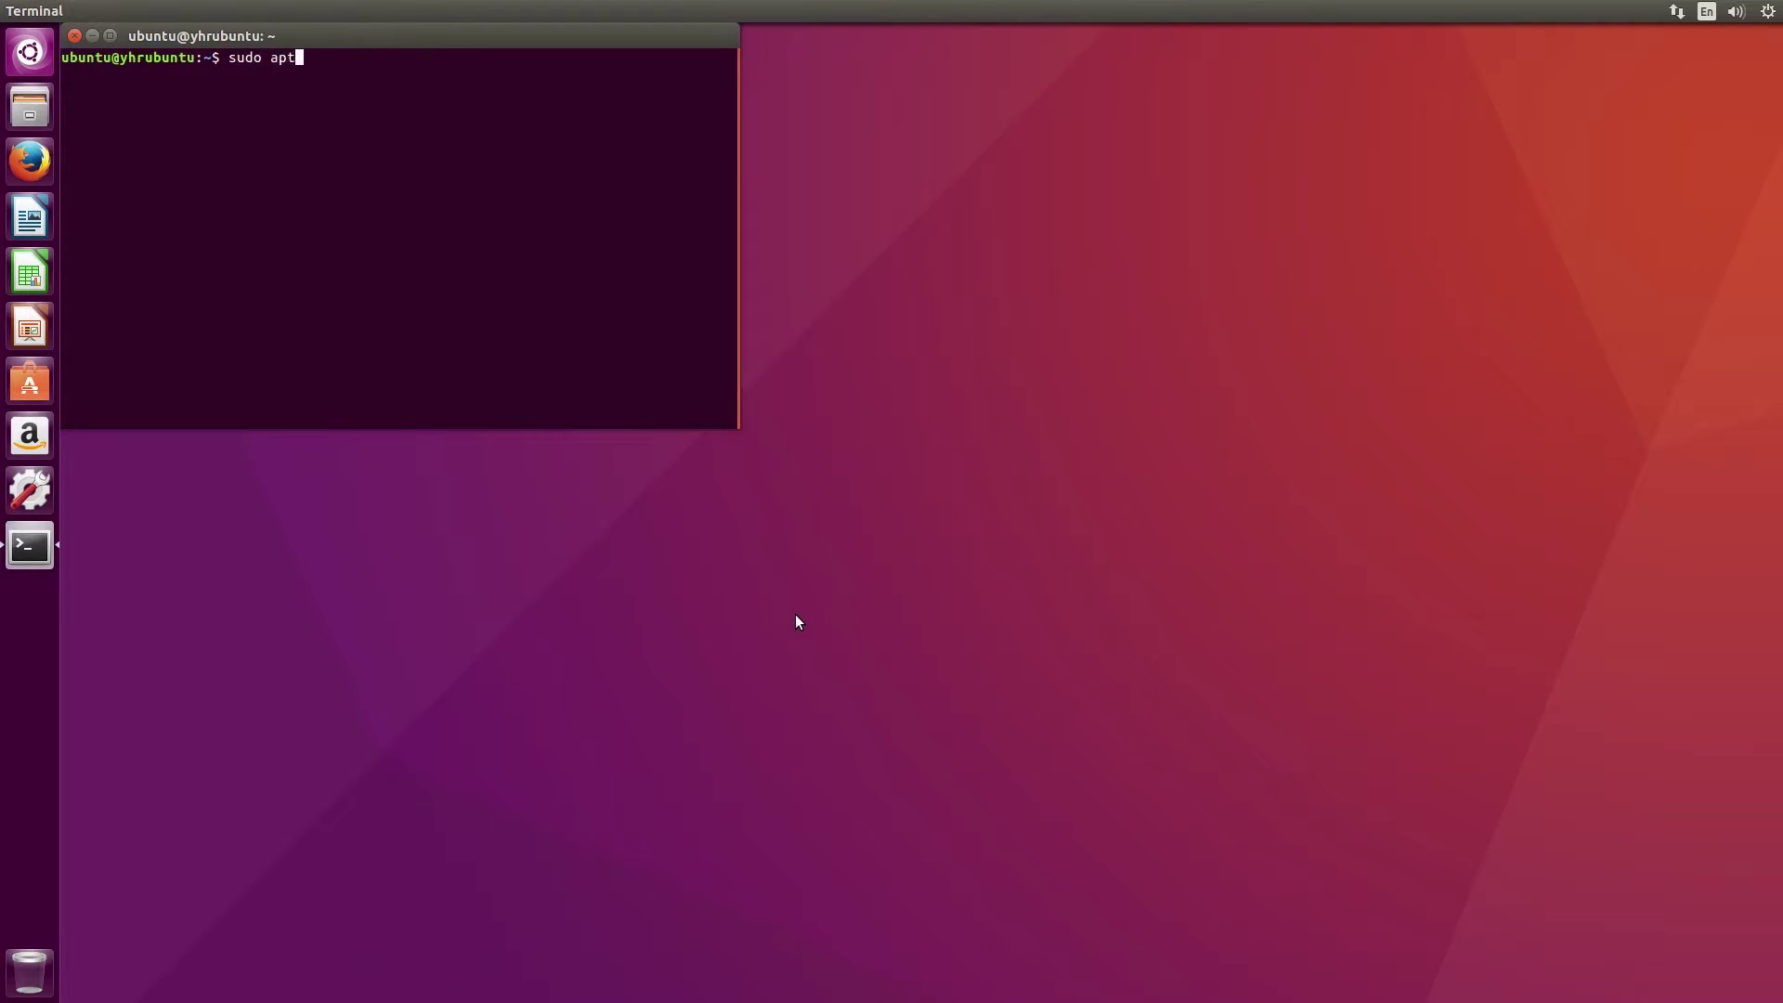
pyautogui.write('-get install ')
pyautogui.write('qt5-default')
pyautogui.press('Return')
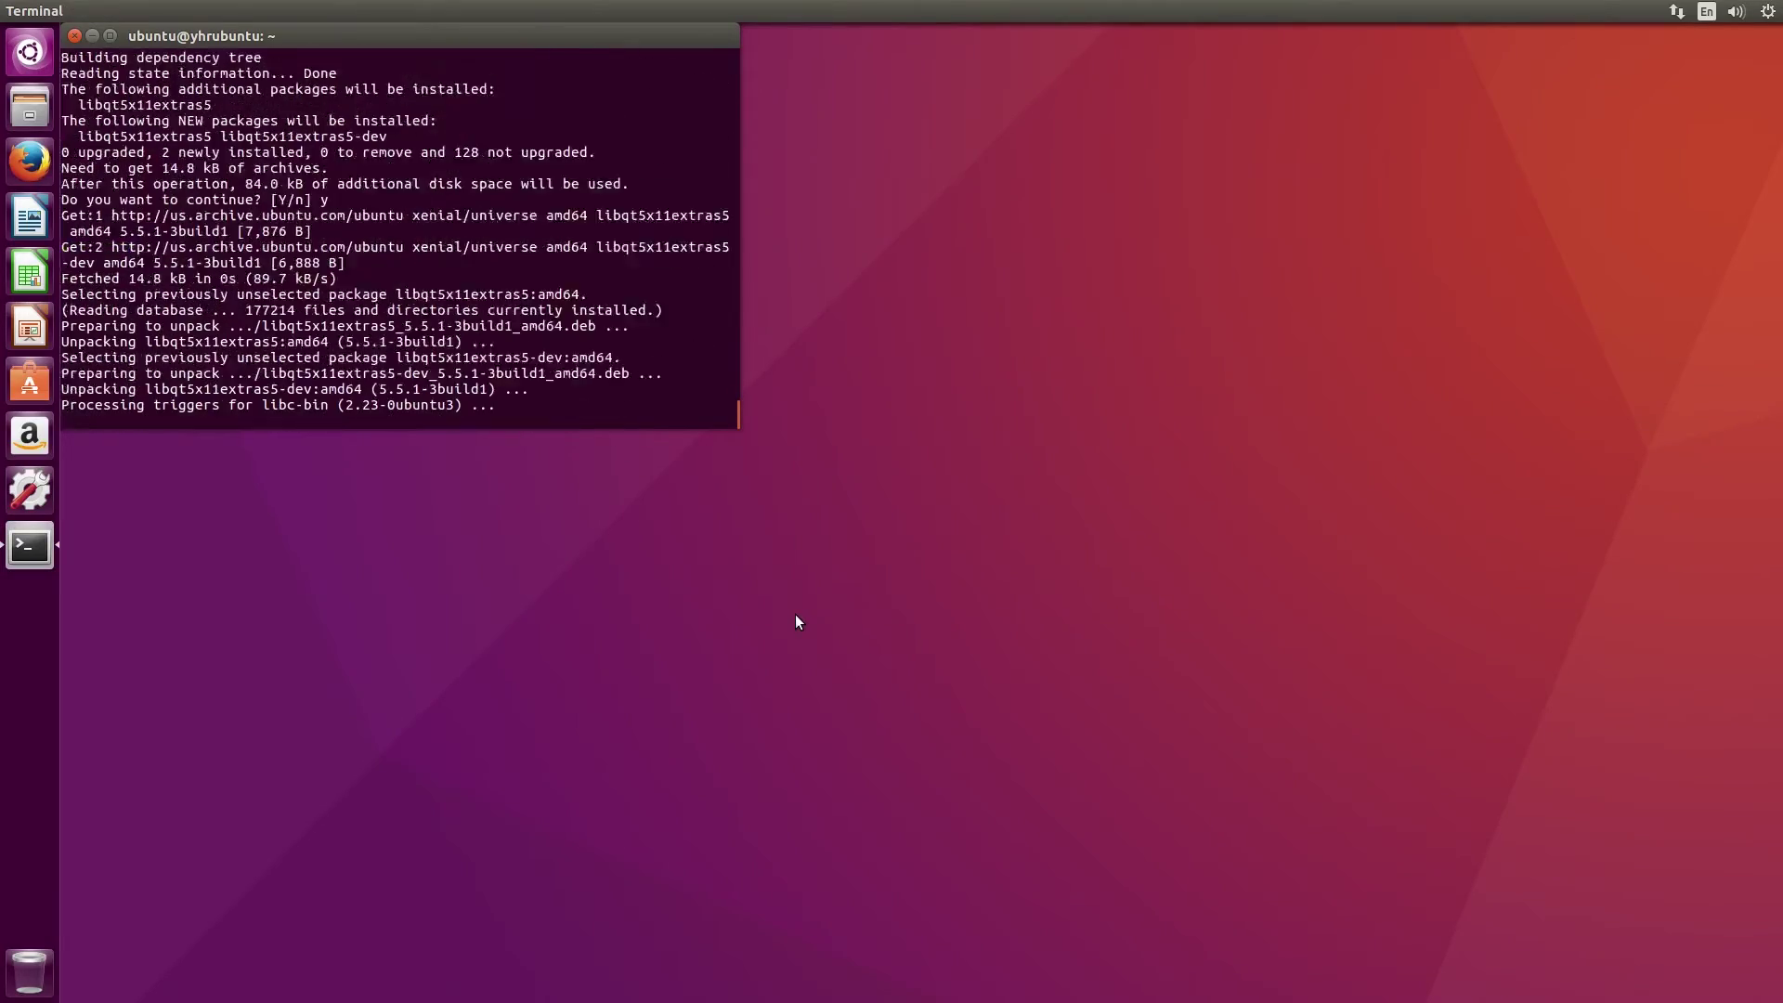
pyautogui.write('sudo apt-get install li')
pyautogui.write('bsndfile1-dev')
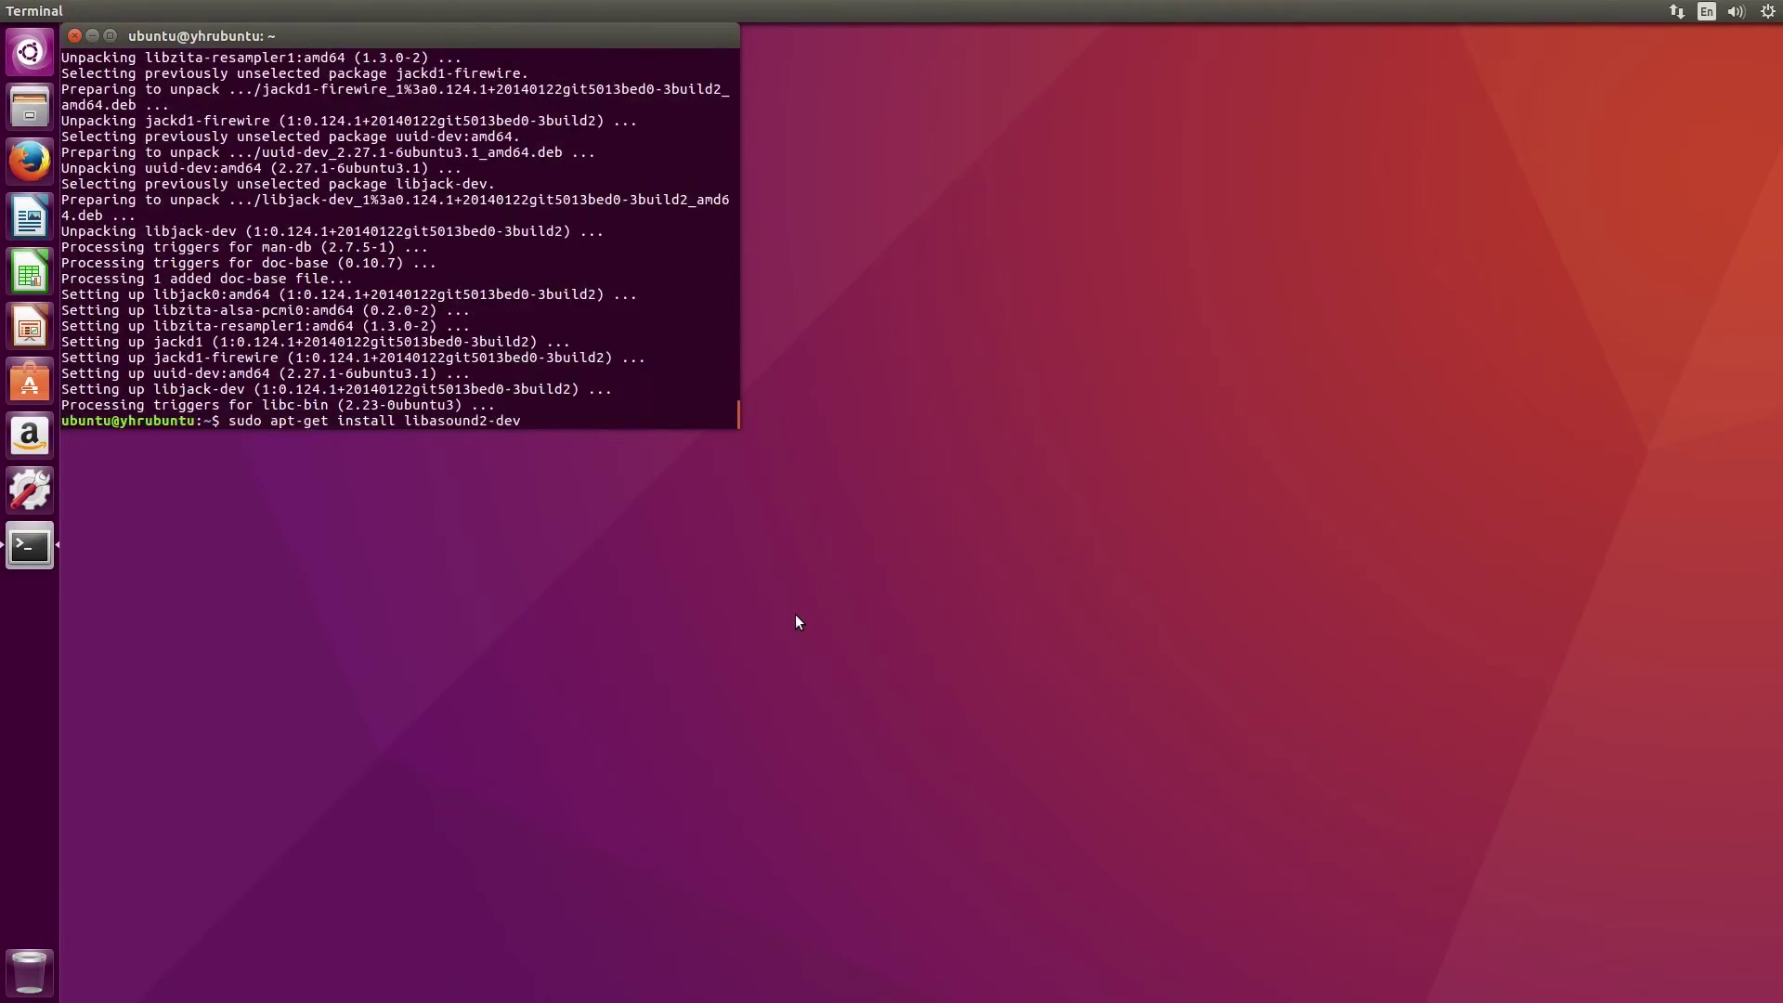
pyautogui.press('Return')
pyautogui.write('sudo apt-get install liblrdf')
pyautogui.press('Return')
pyautogui.write('sudo apt-get install qttools5-dev-tools')
pyautogui.press('Return')
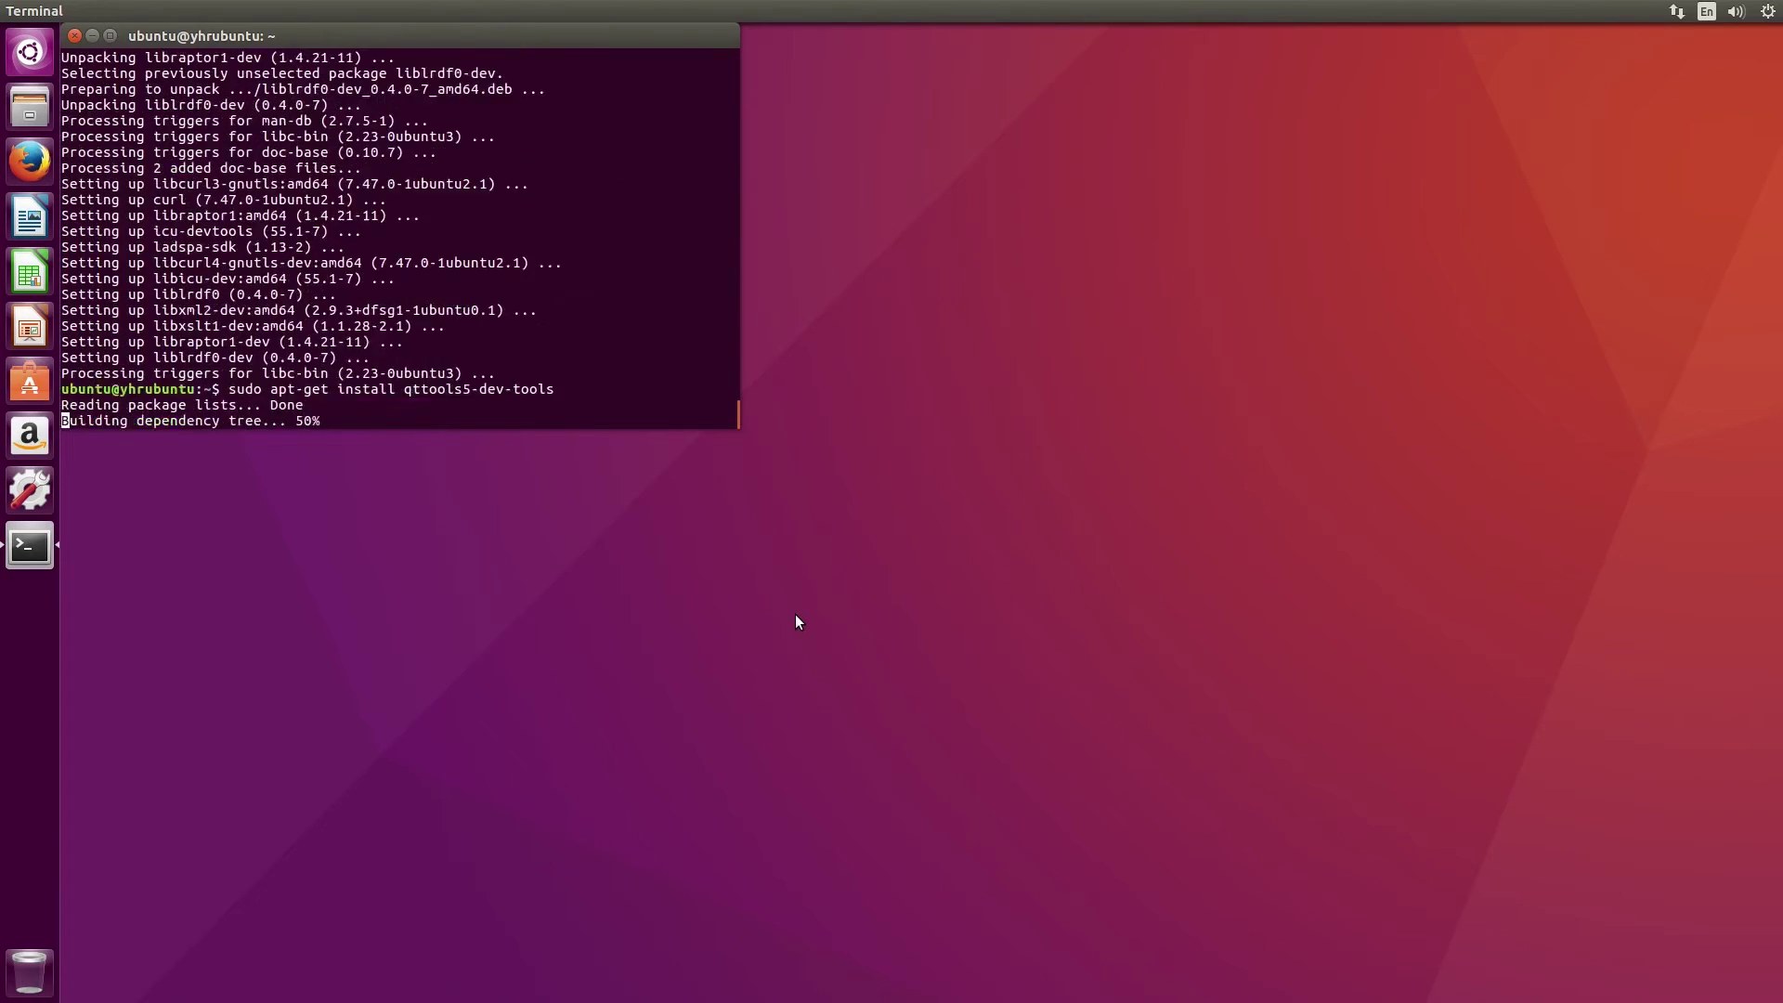
pyautogui.write('firefox htt')
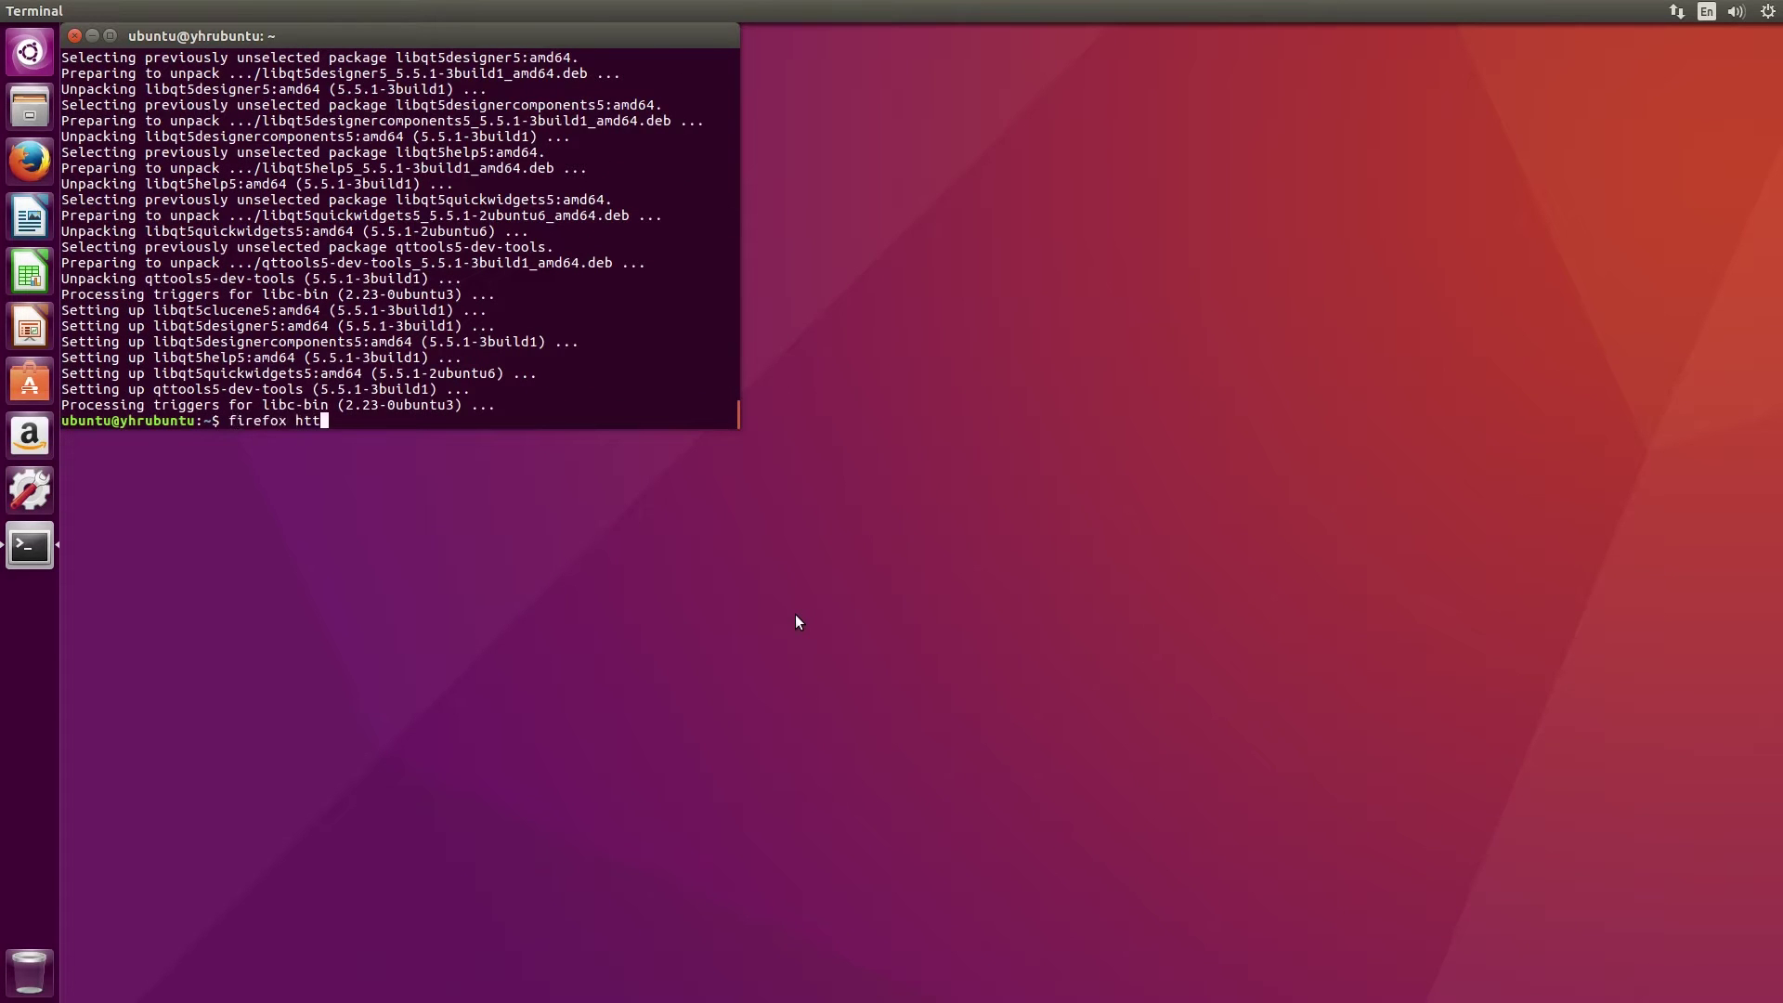
pyautogui.write('ps://sourceforge.net/projects/qtractor/')
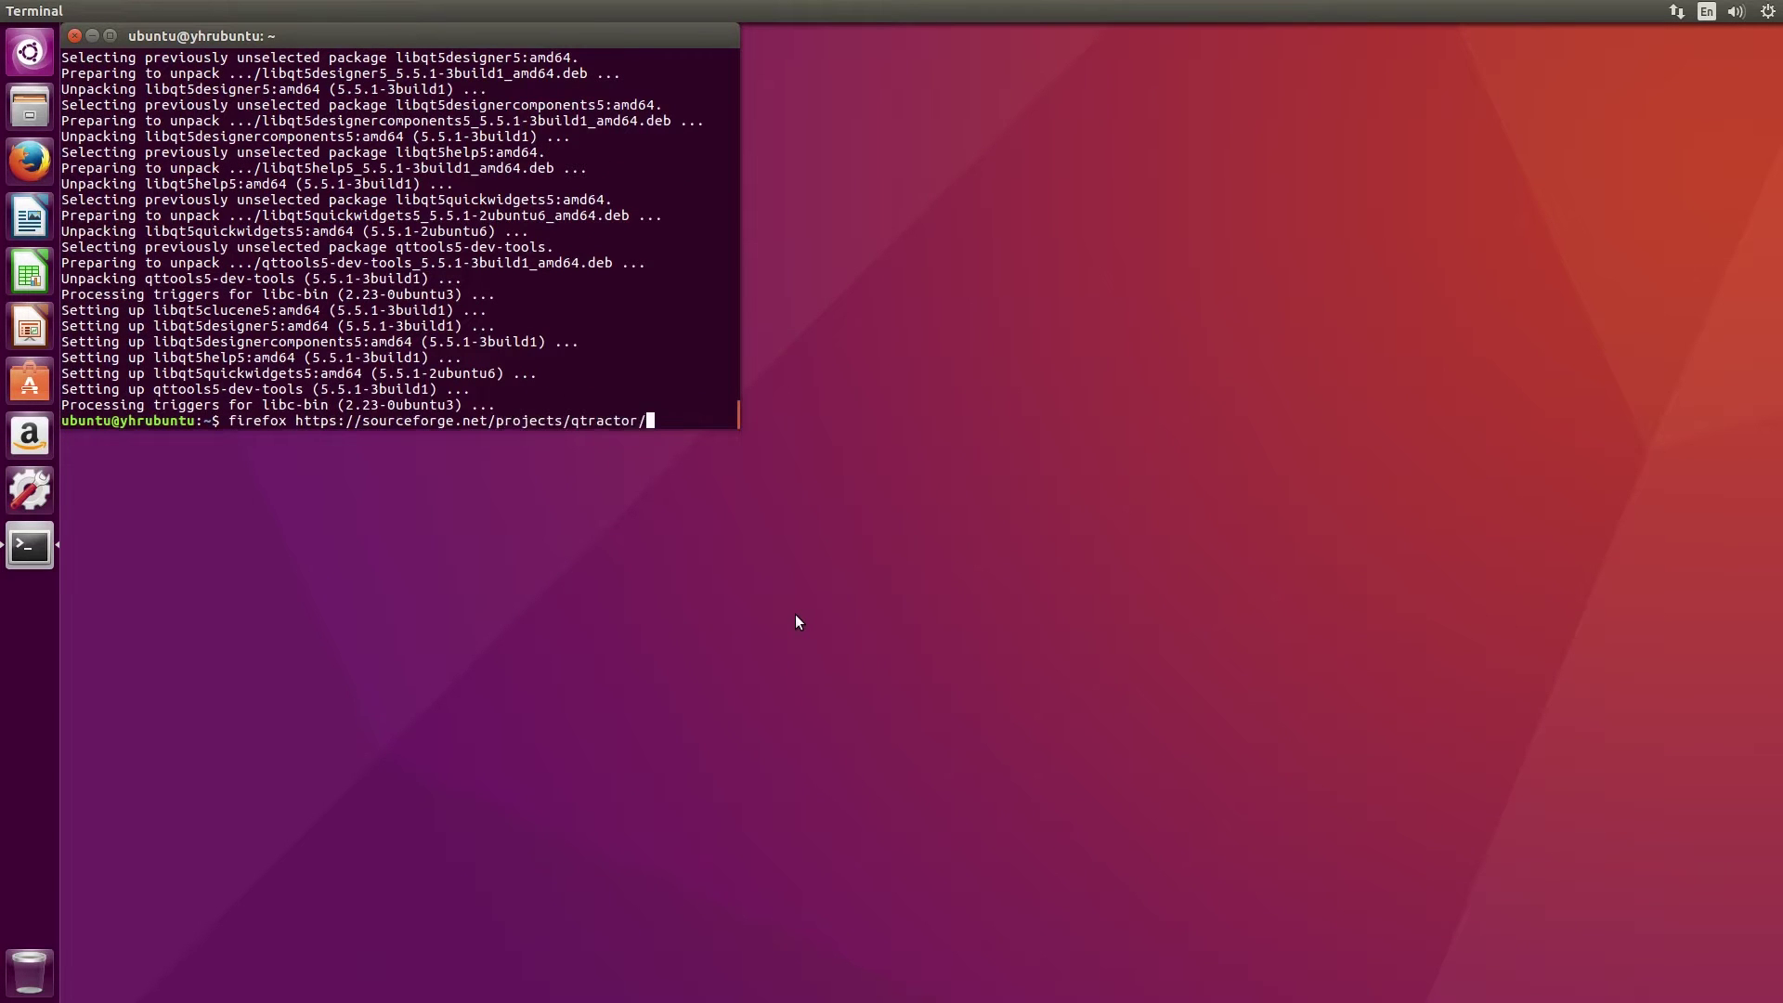
# - Download qtractor-0.7.8.tar.gz from Qtractor's SourceForge page in Firefox
pyautogui.press('Return')
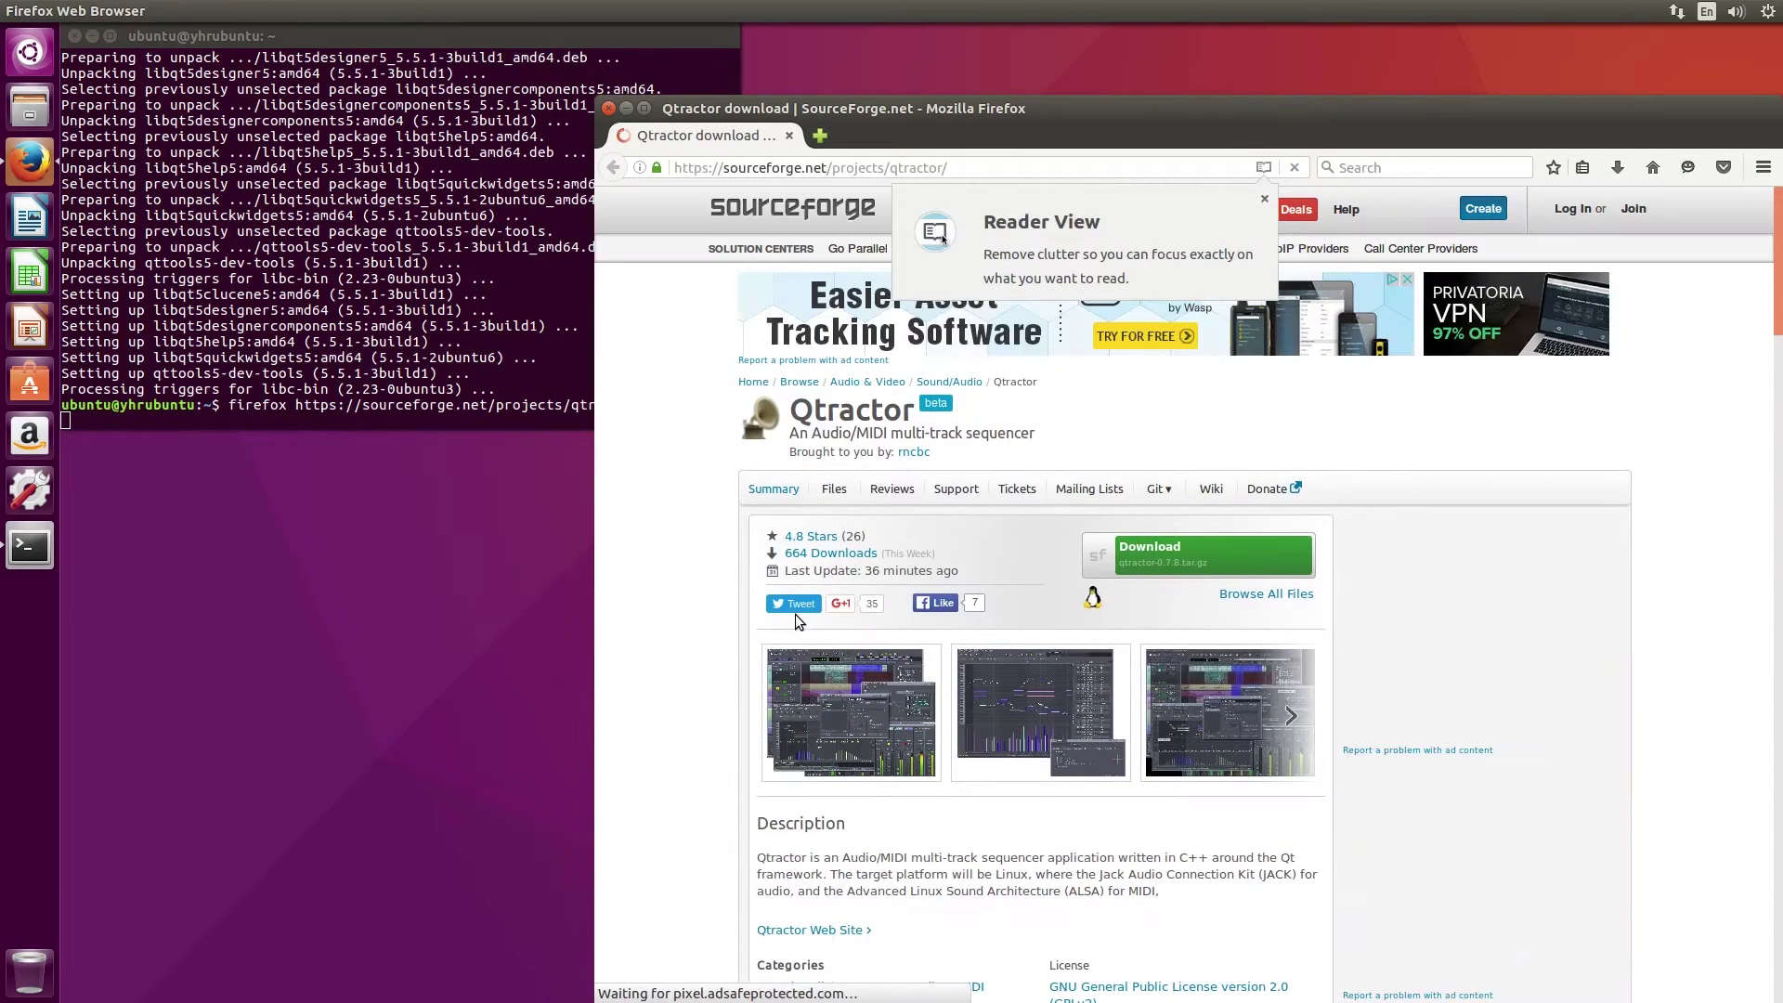
pyautogui.click(1196, 554)
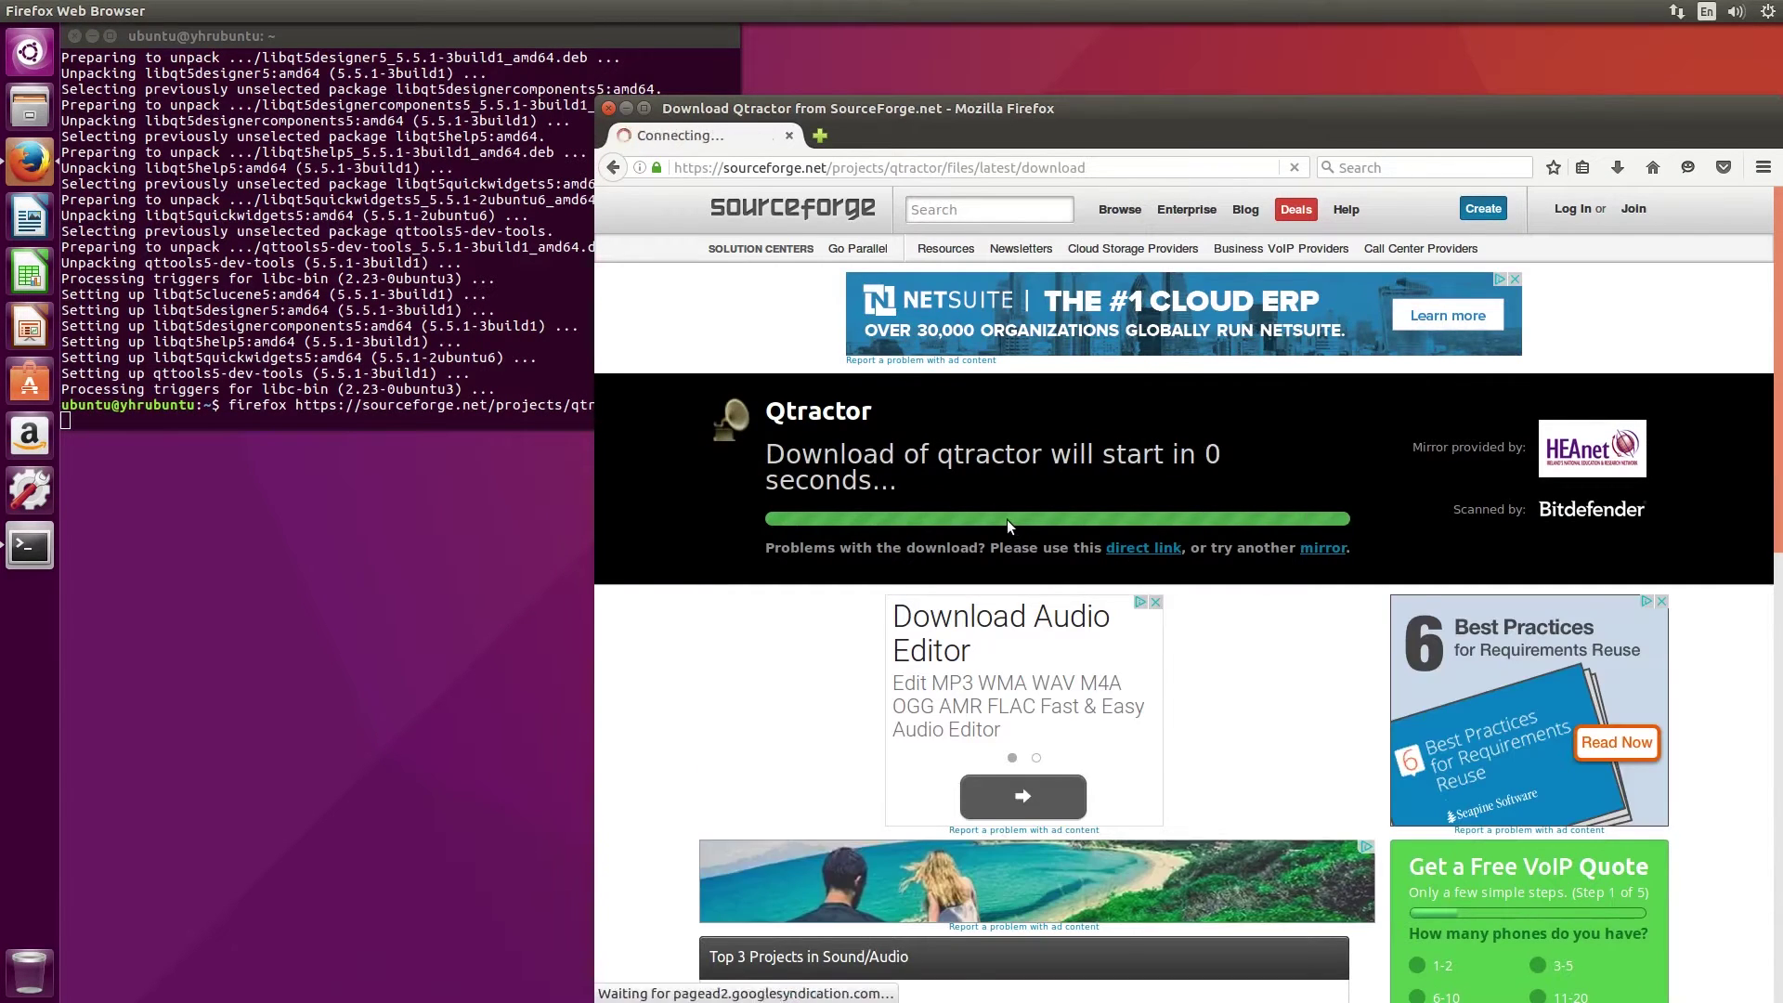
pyautogui.click(1328, 670)
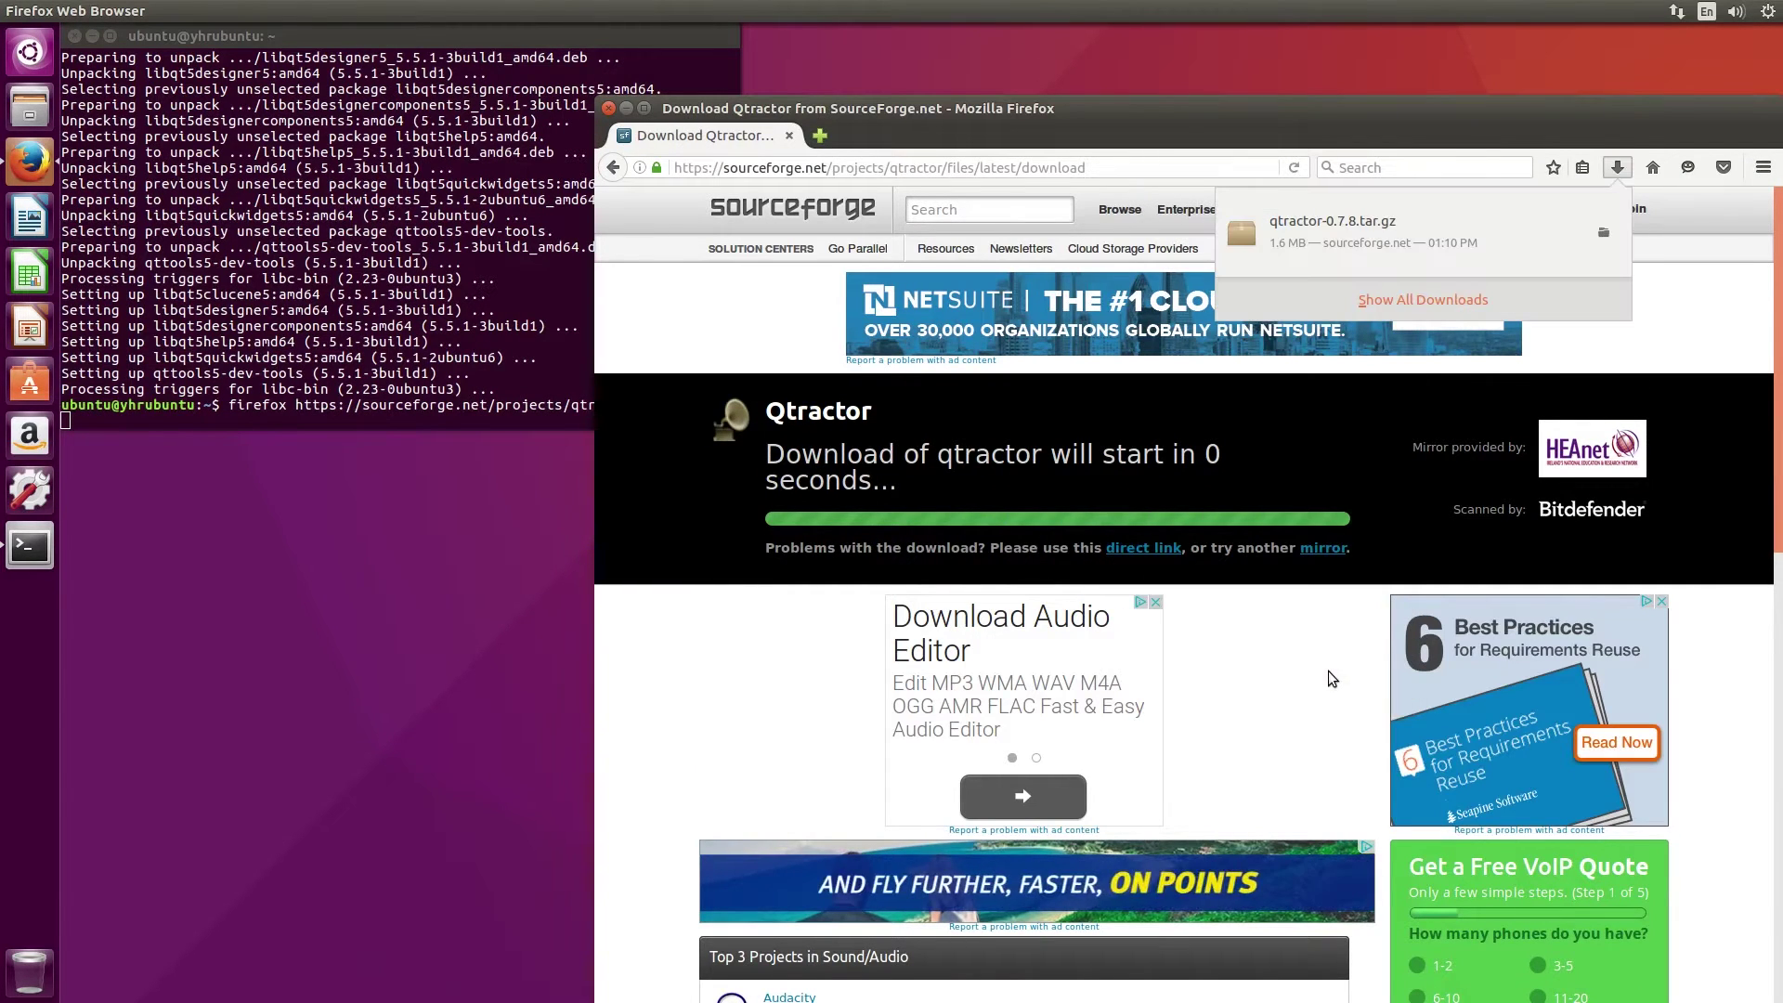
# - Close Firefox and extract qtractor-0.7.8.tar.gz in Downloads using Extract Here
pyautogui.click(606, 106)
pyautogui.click(44, 99)
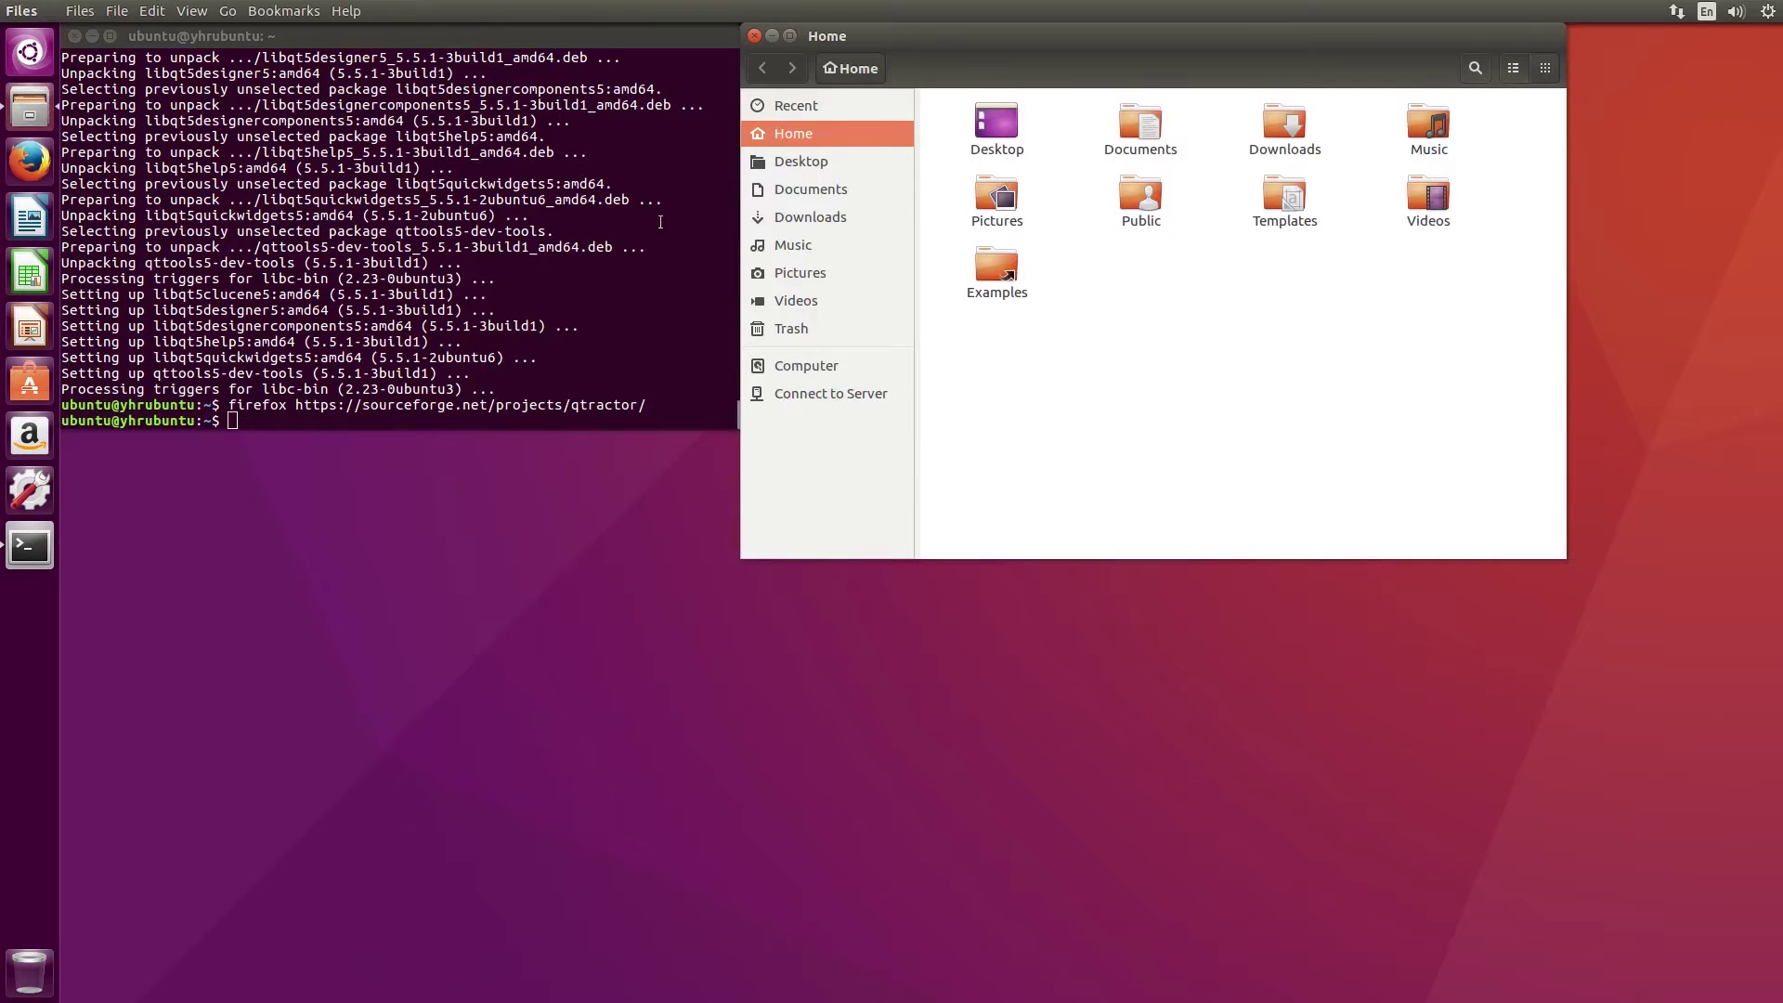
pyautogui.click(818, 216)
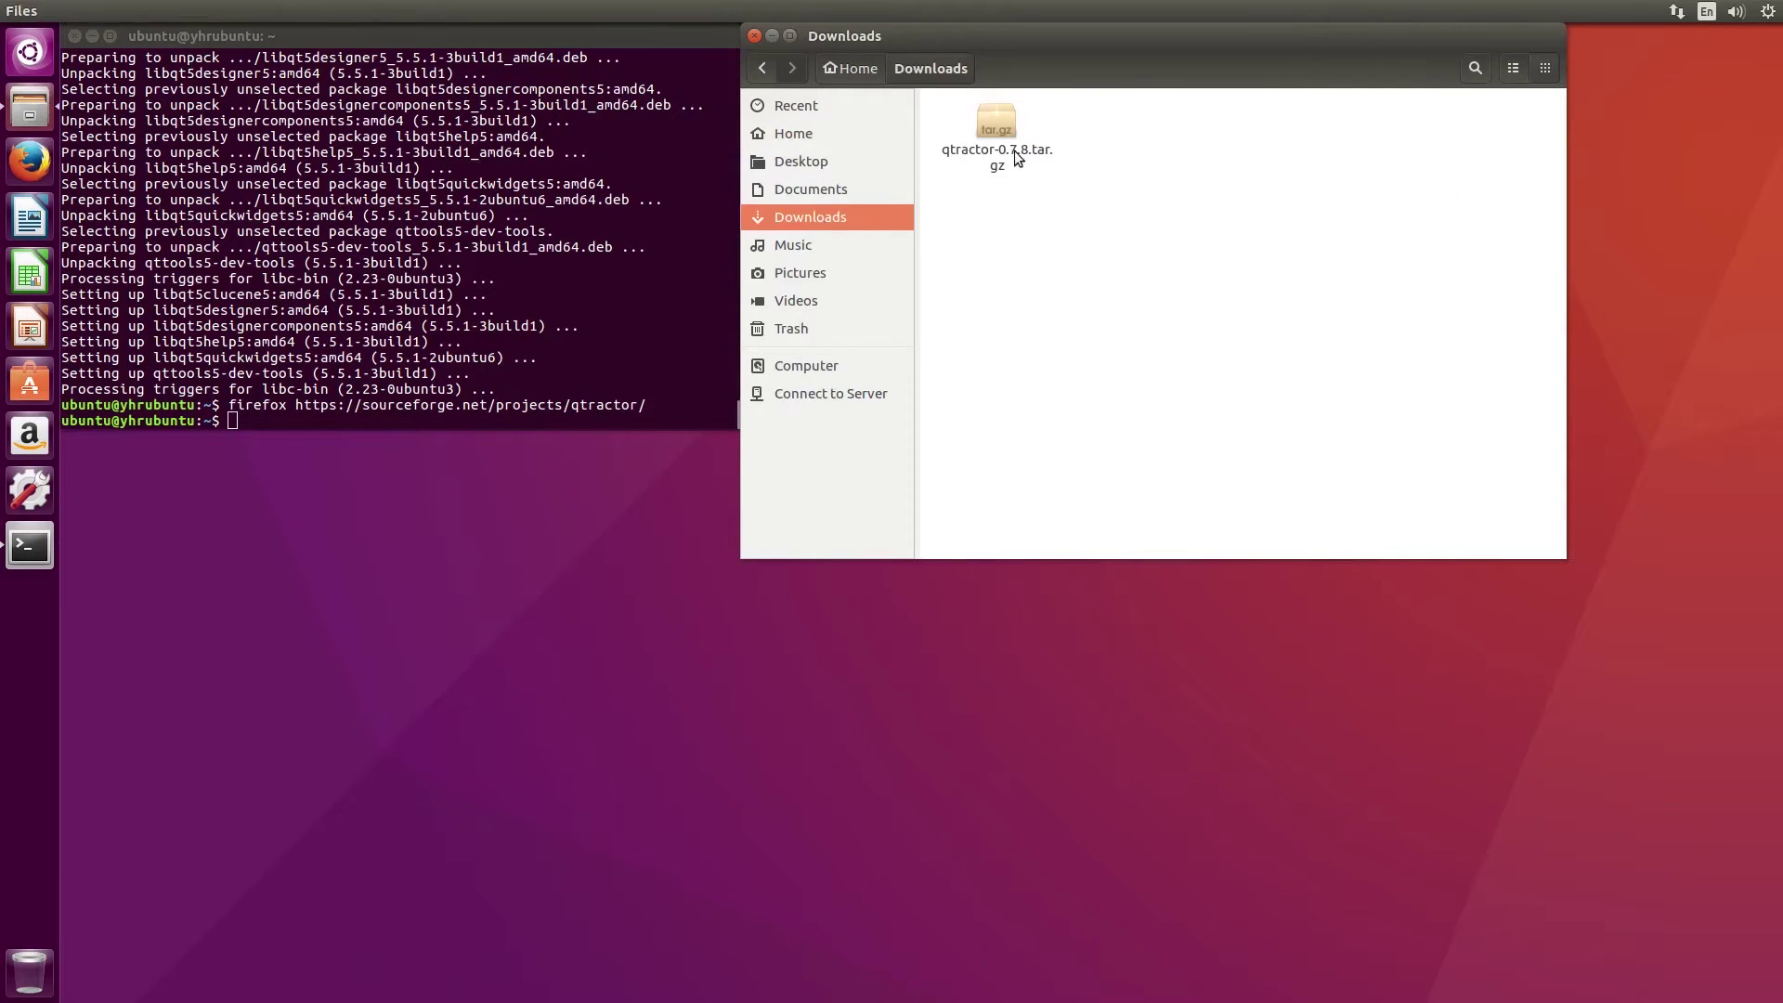
pyautogui.rightClick(999, 127)
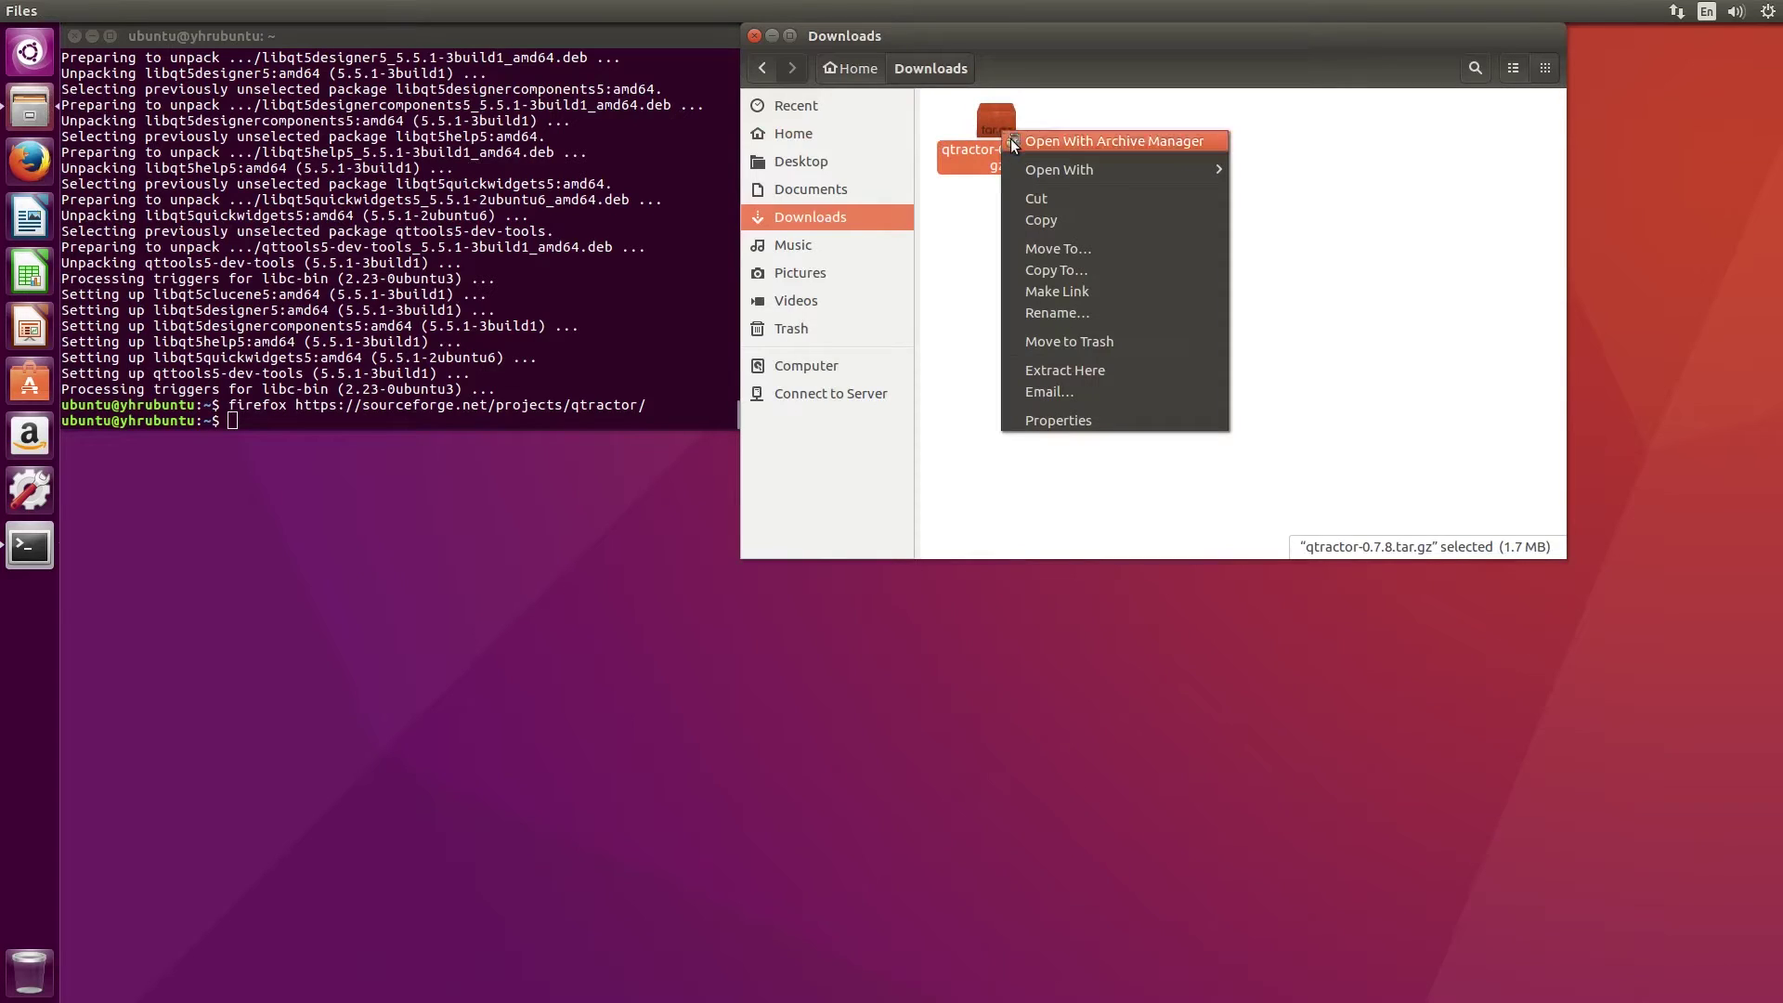
pyautogui.click(1057, 369)
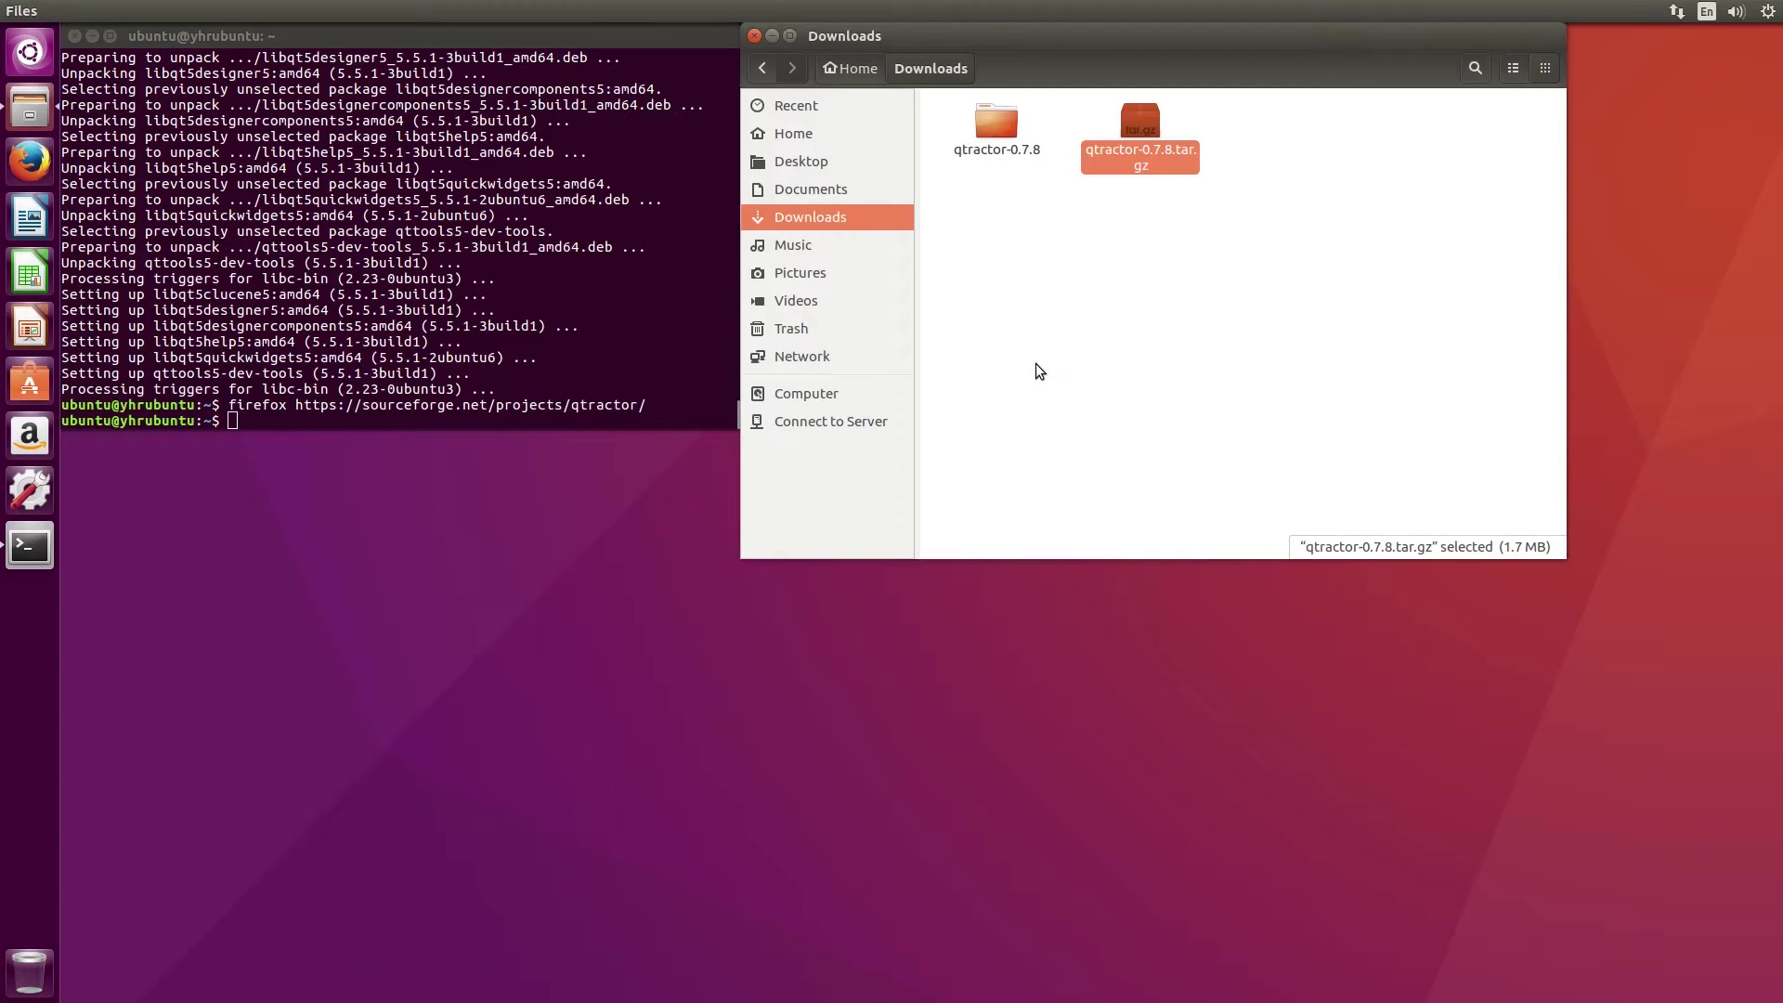
# - Change into Downloads/qtractor-0.7.8 and run ./configure to generate the Makefile
pyautogui.click(29, 544)
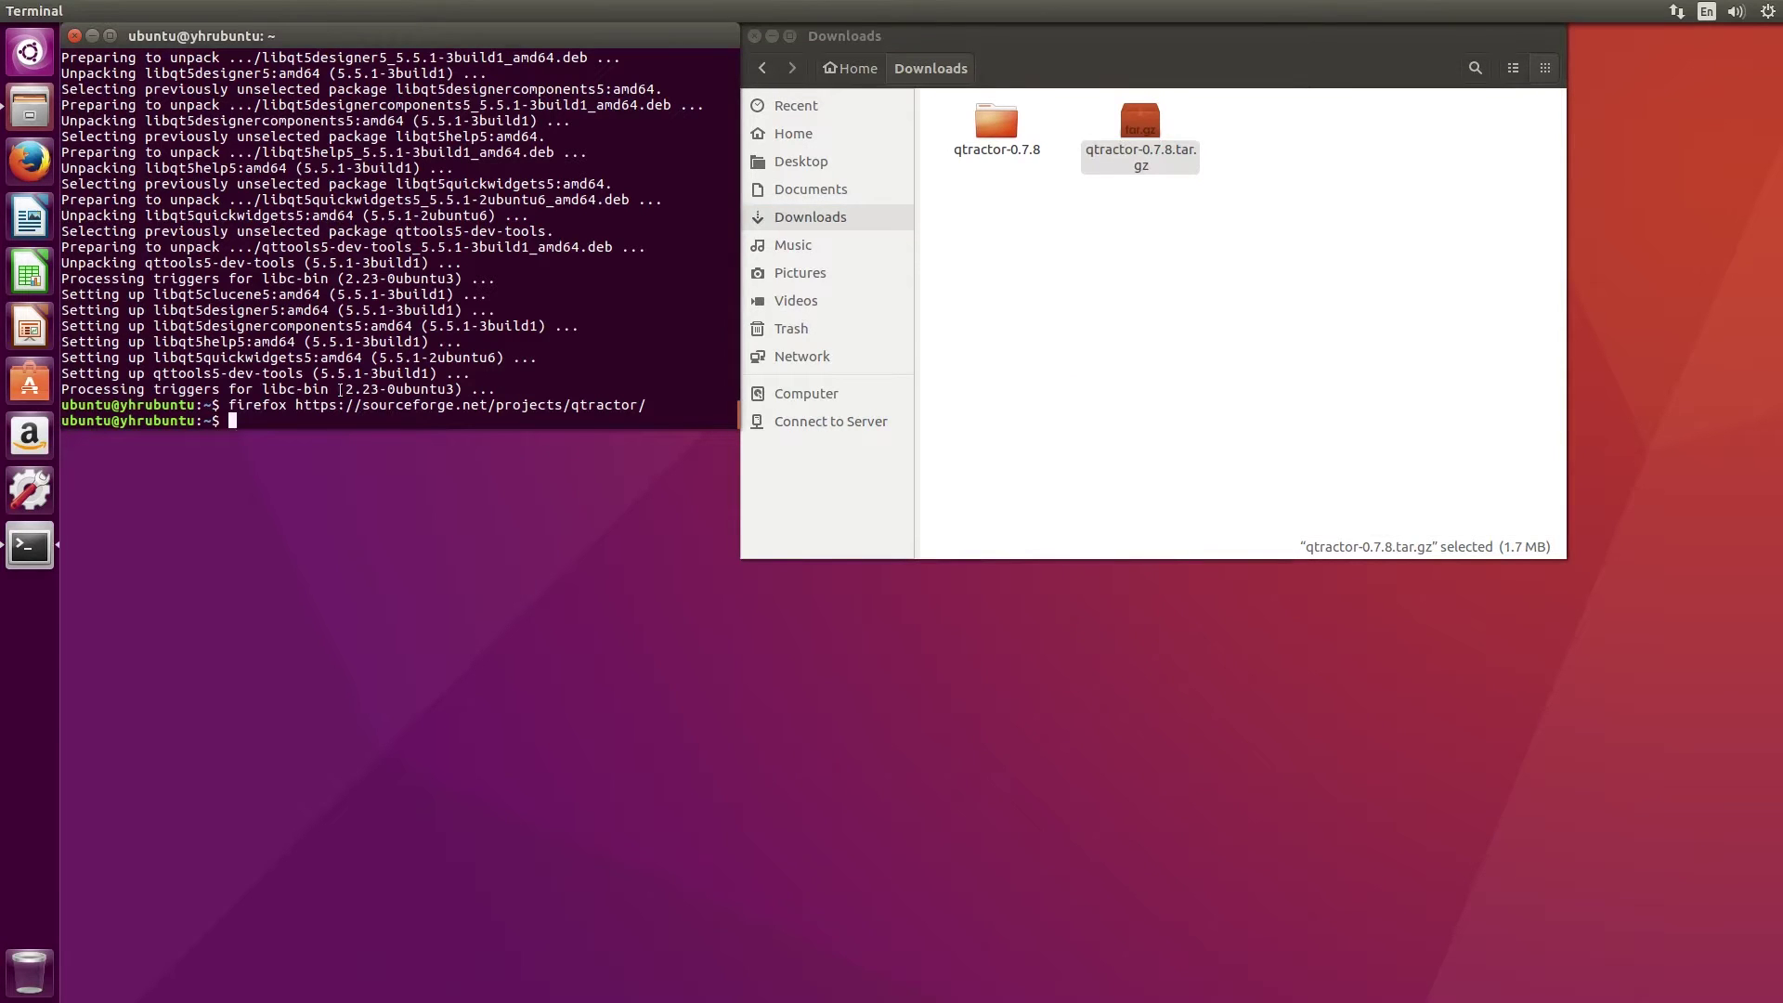
pyautogui.write('cd Downloads')
pyautogui.press('Return')
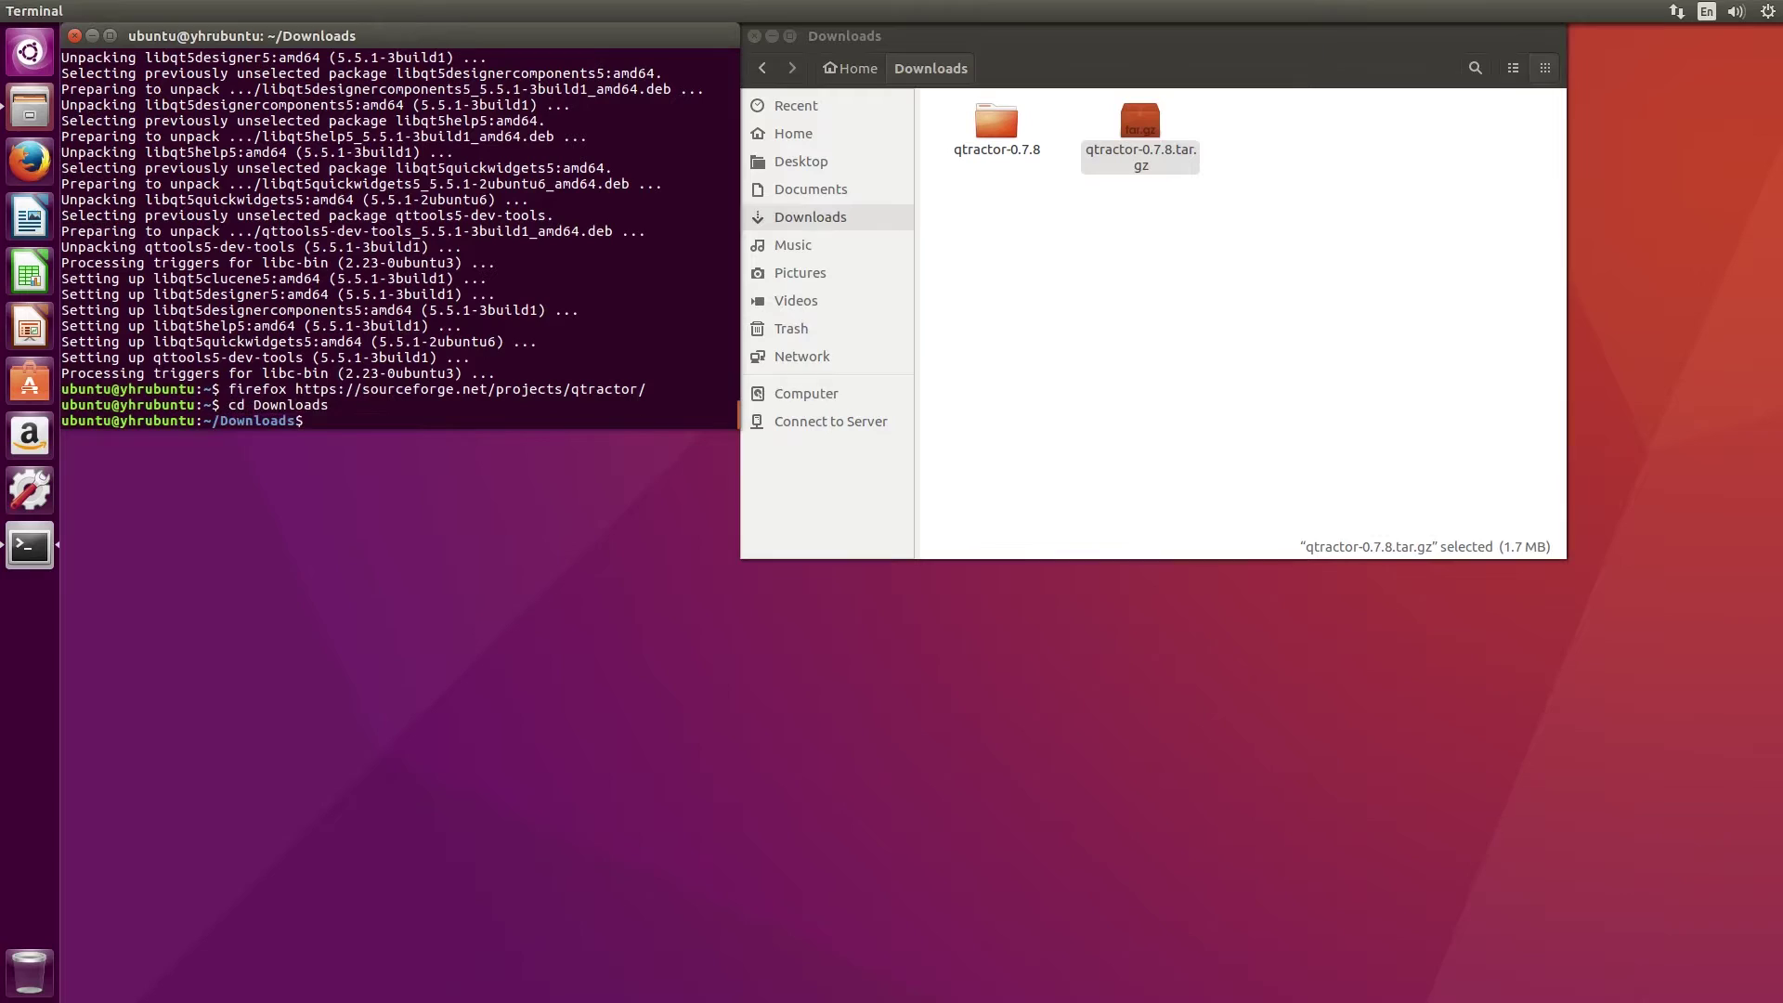
pyautogui.write('cd qtractor-')
pyautogui.write('0.7.8')
pyautogui.press('Return')
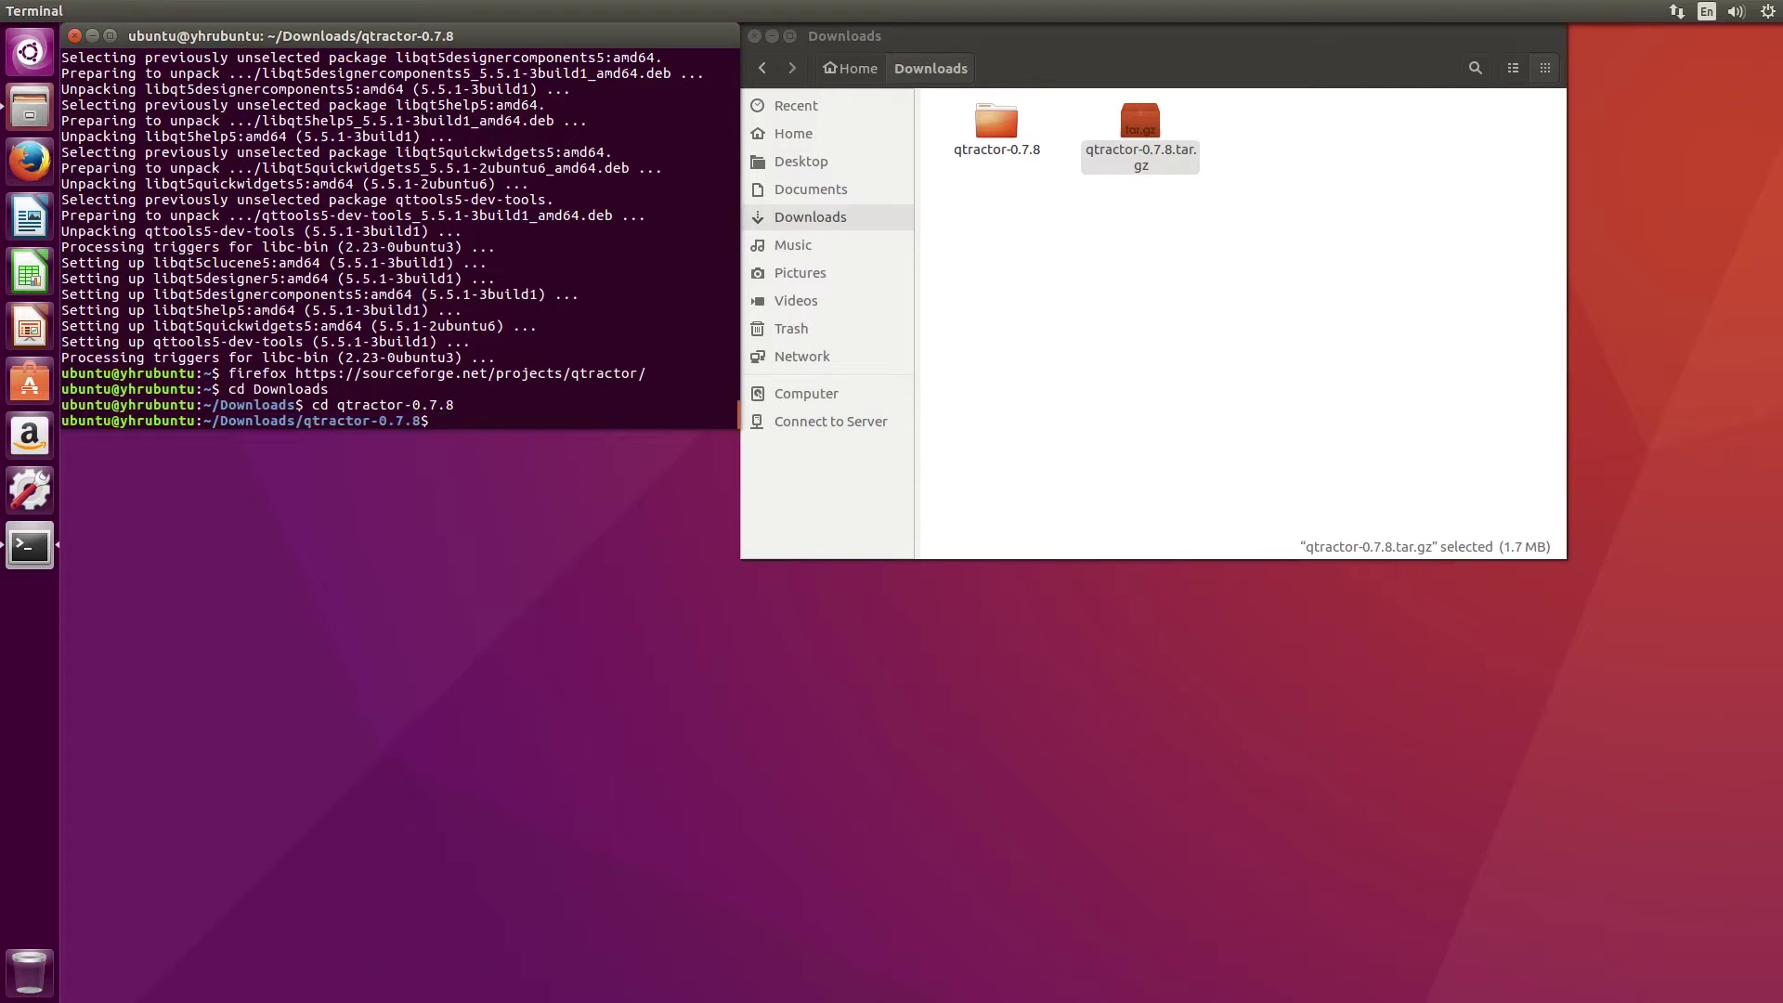
pyautogui.write('./configure')
pyautogui.press('Return')
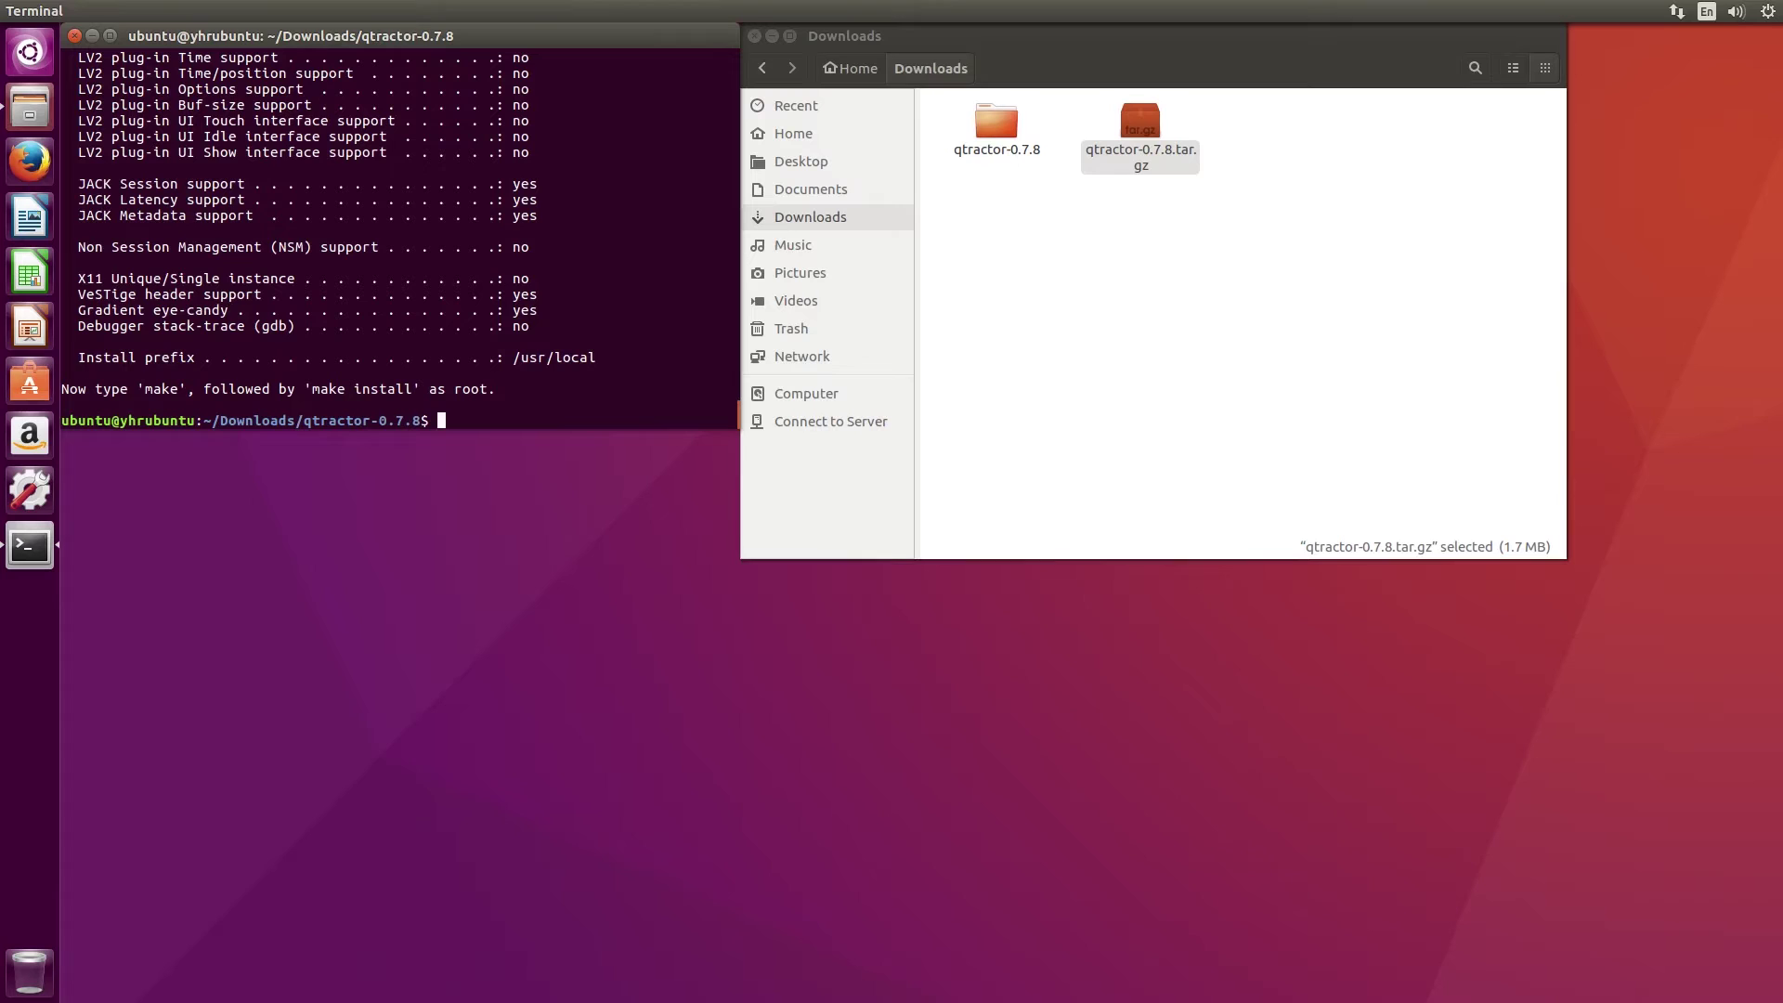
pyautogui.write('make')
# - Compile Qtractor with make and install it using sudo make install
pyautogui.press('Return')
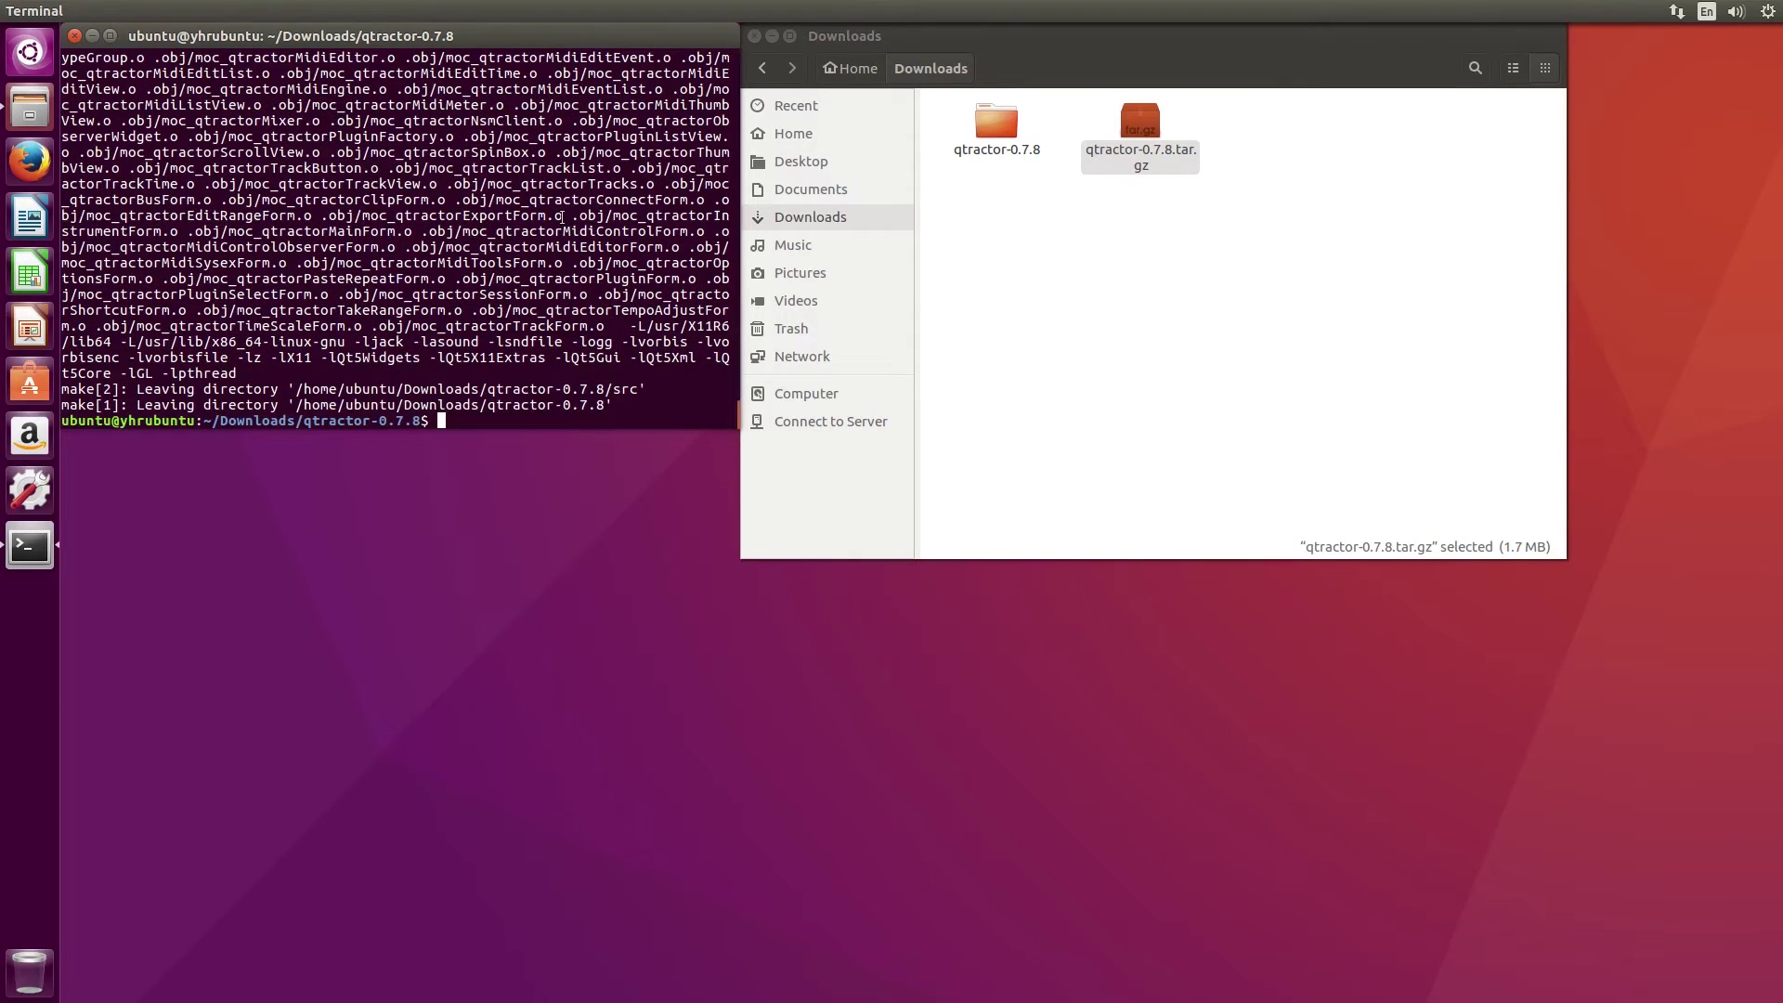
pyautogui.write('sudo make ')
pyautogui.write('install')
pyautogui.press('Return')
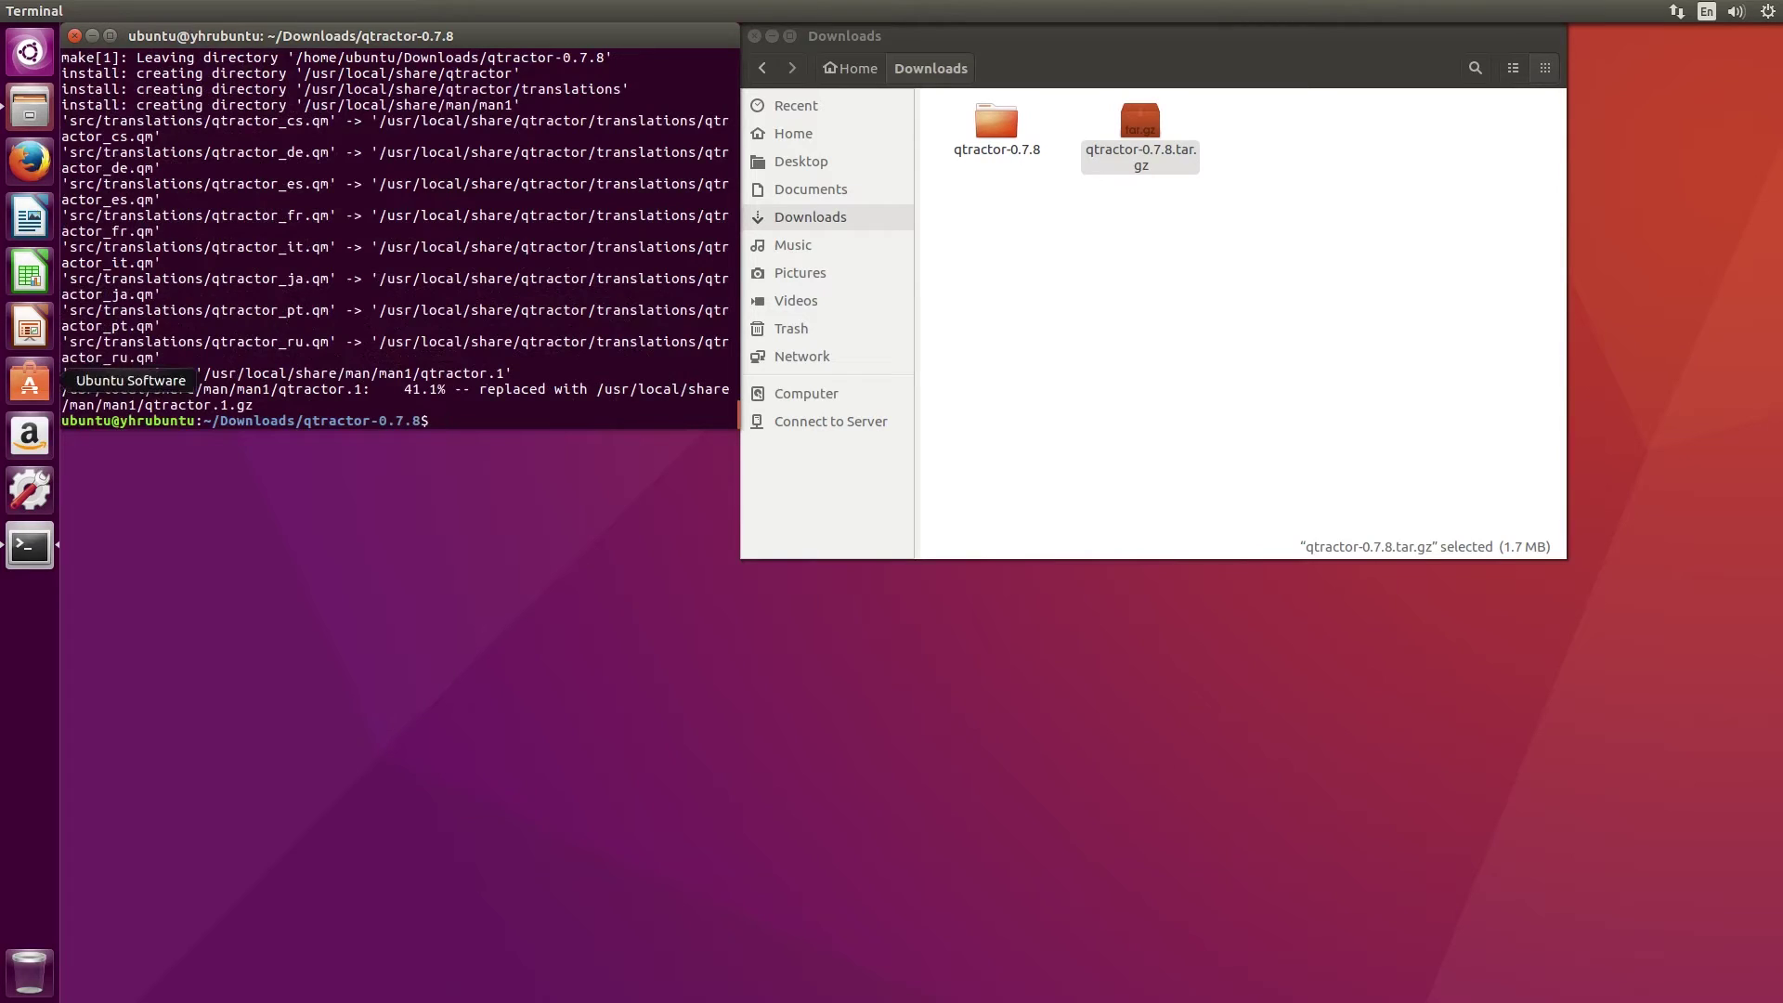
pyautogui.write('sudo nan')
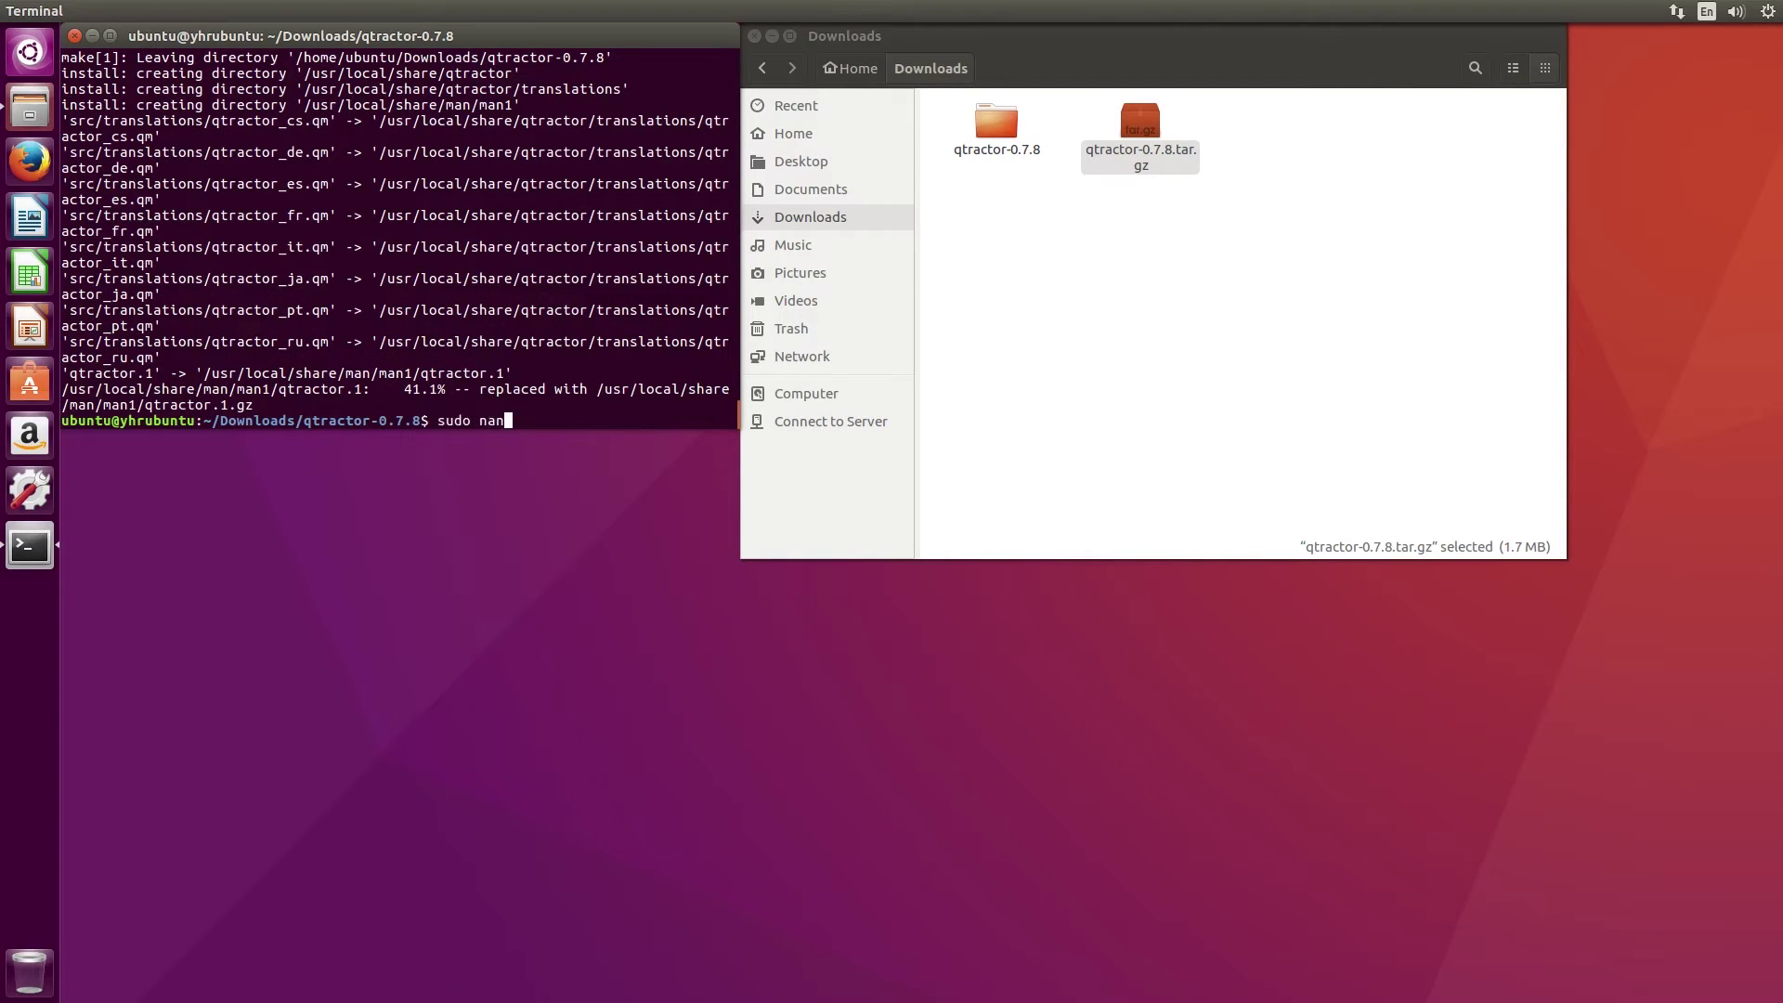
pyautogui.write('o /etc/security/limits.cong')
pyautogui.write('f')
pyautogui.press('Return')
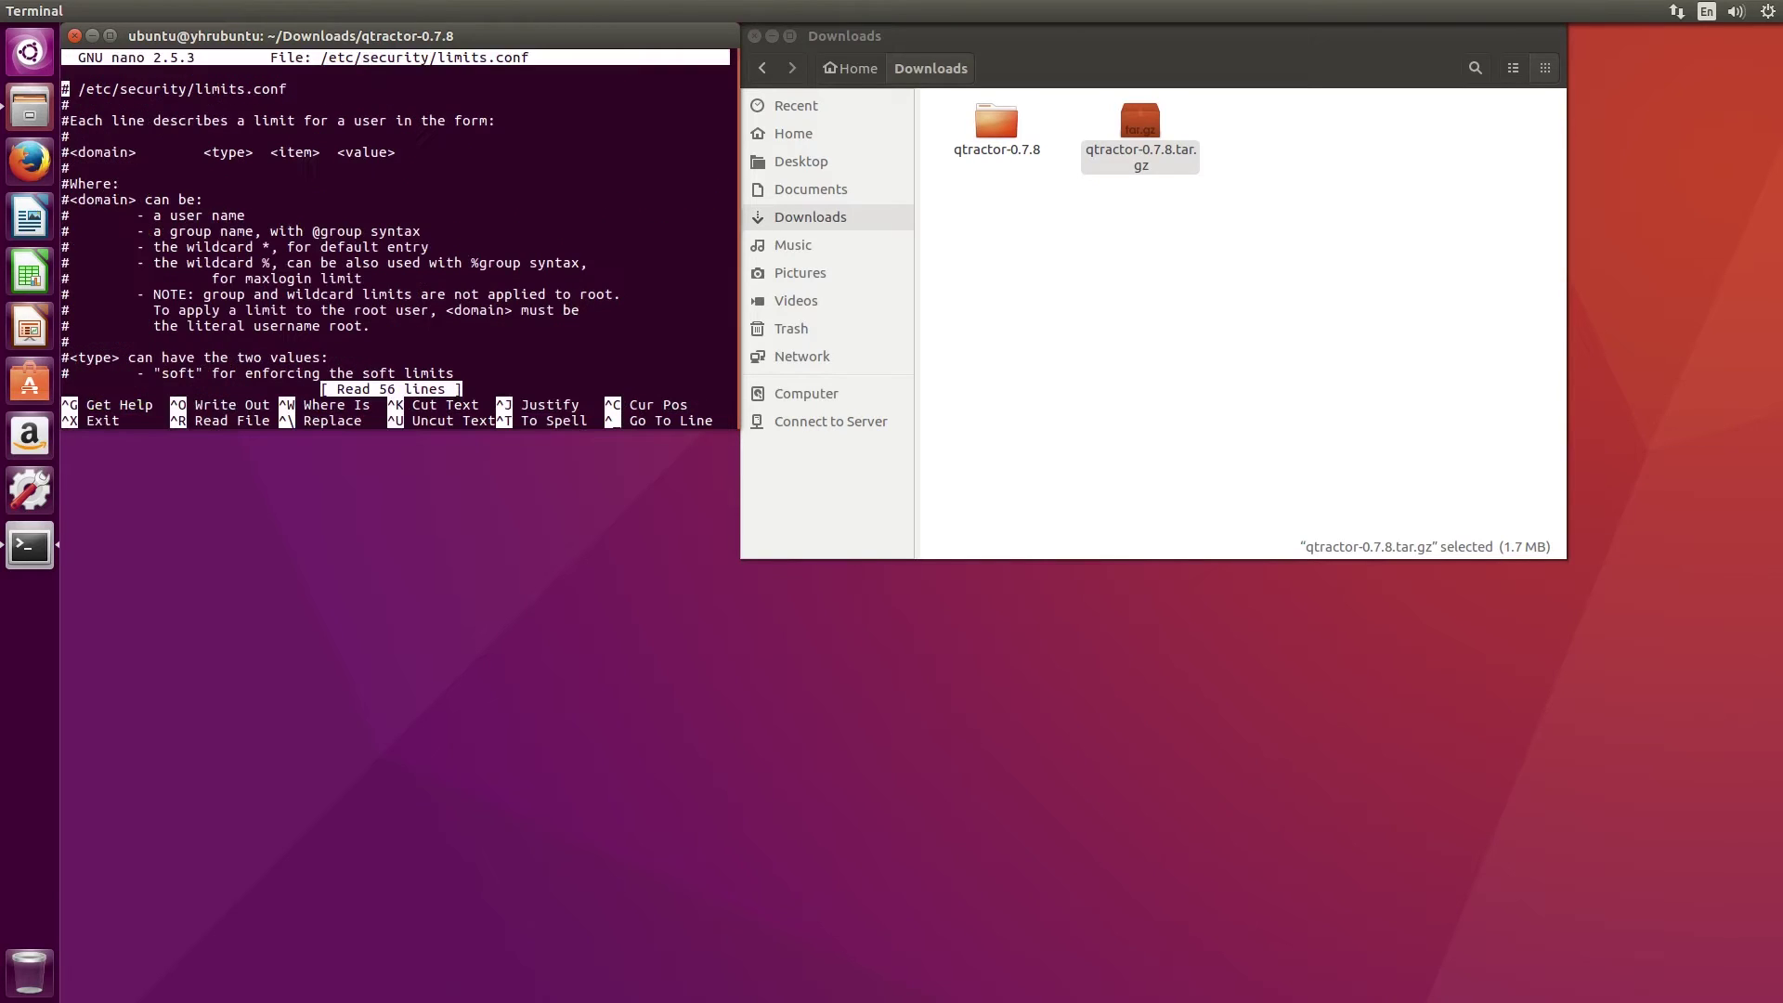
pyautogui.press('pagedown')
pyautogui.press('pagedown')
pyautogui.press('Down')
pyautogui.press('Down')
pyautogui.press('Down')
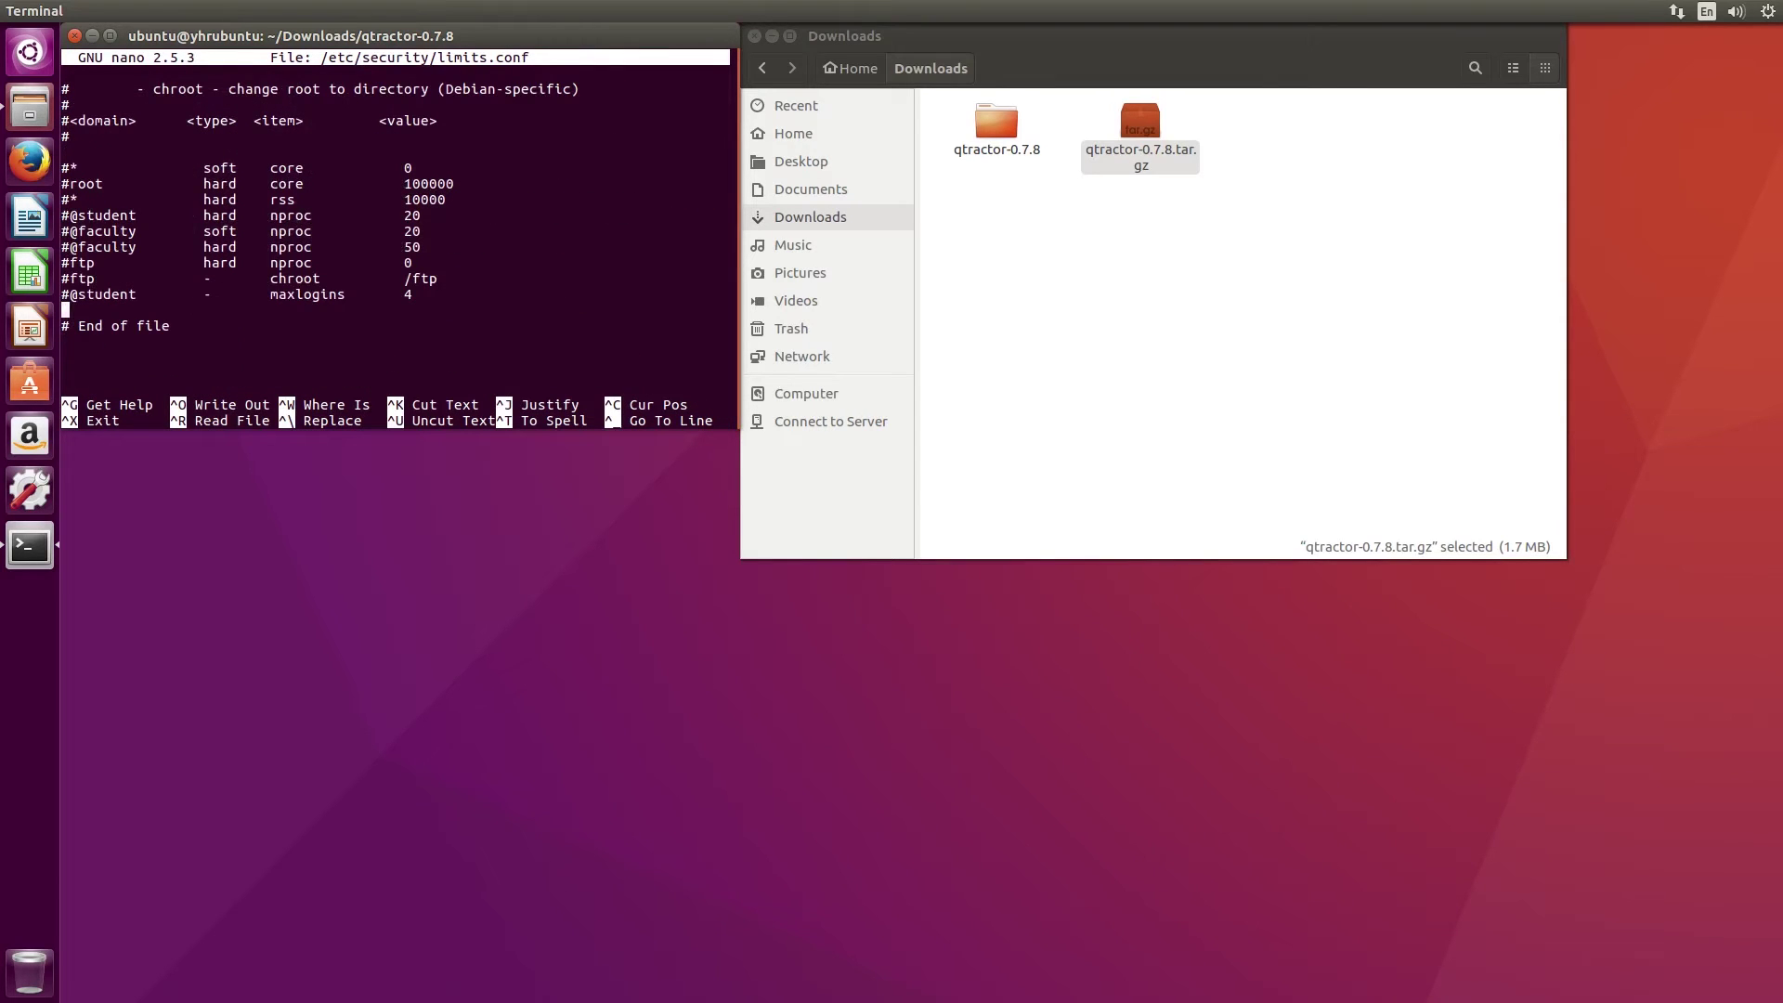
pyautogui.write('@audio')
pyautogui.press('Tab')
pyautogui.write('-')
pyautogui.press('Tab')
pyautogui.press('Tab')
pyautogui.press('BackSpace')
pyautogui.write('rtprio')
pyautogui.press('Tab')
pyautogui.press('Tab')
pyautogui.write('99')
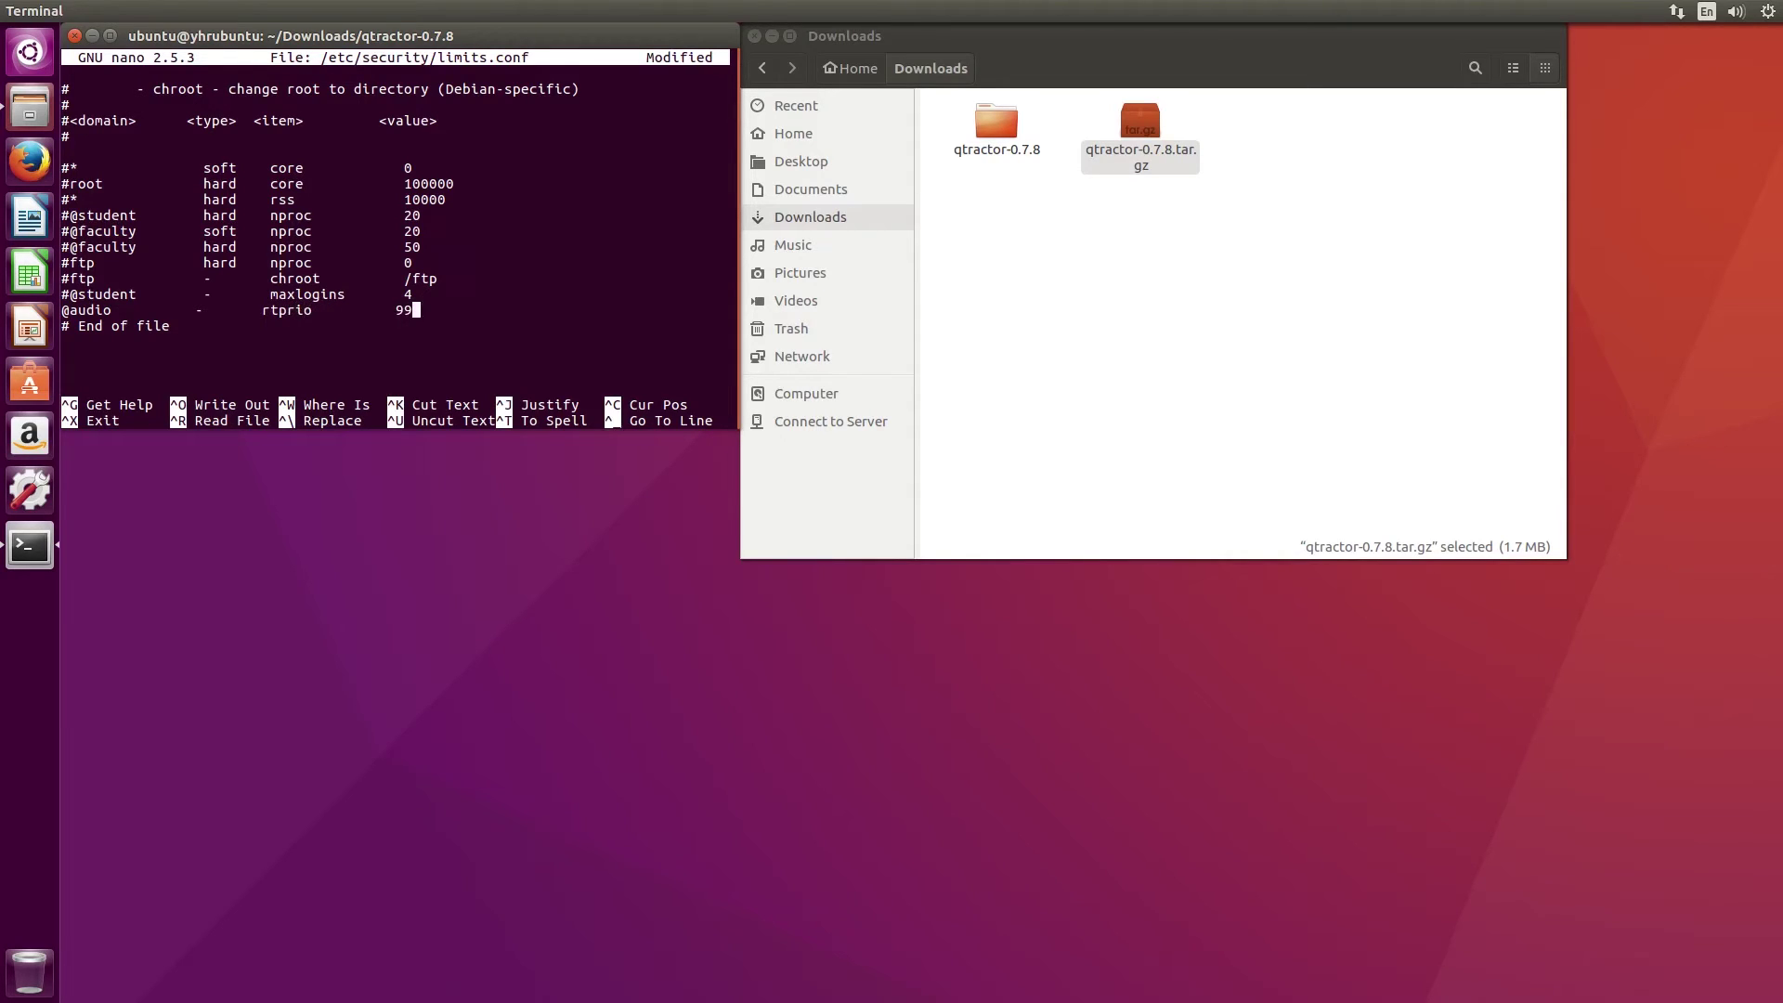
# - Save limits.conf and exit nano
pyautogui.hotkey('ctrl', 'x')
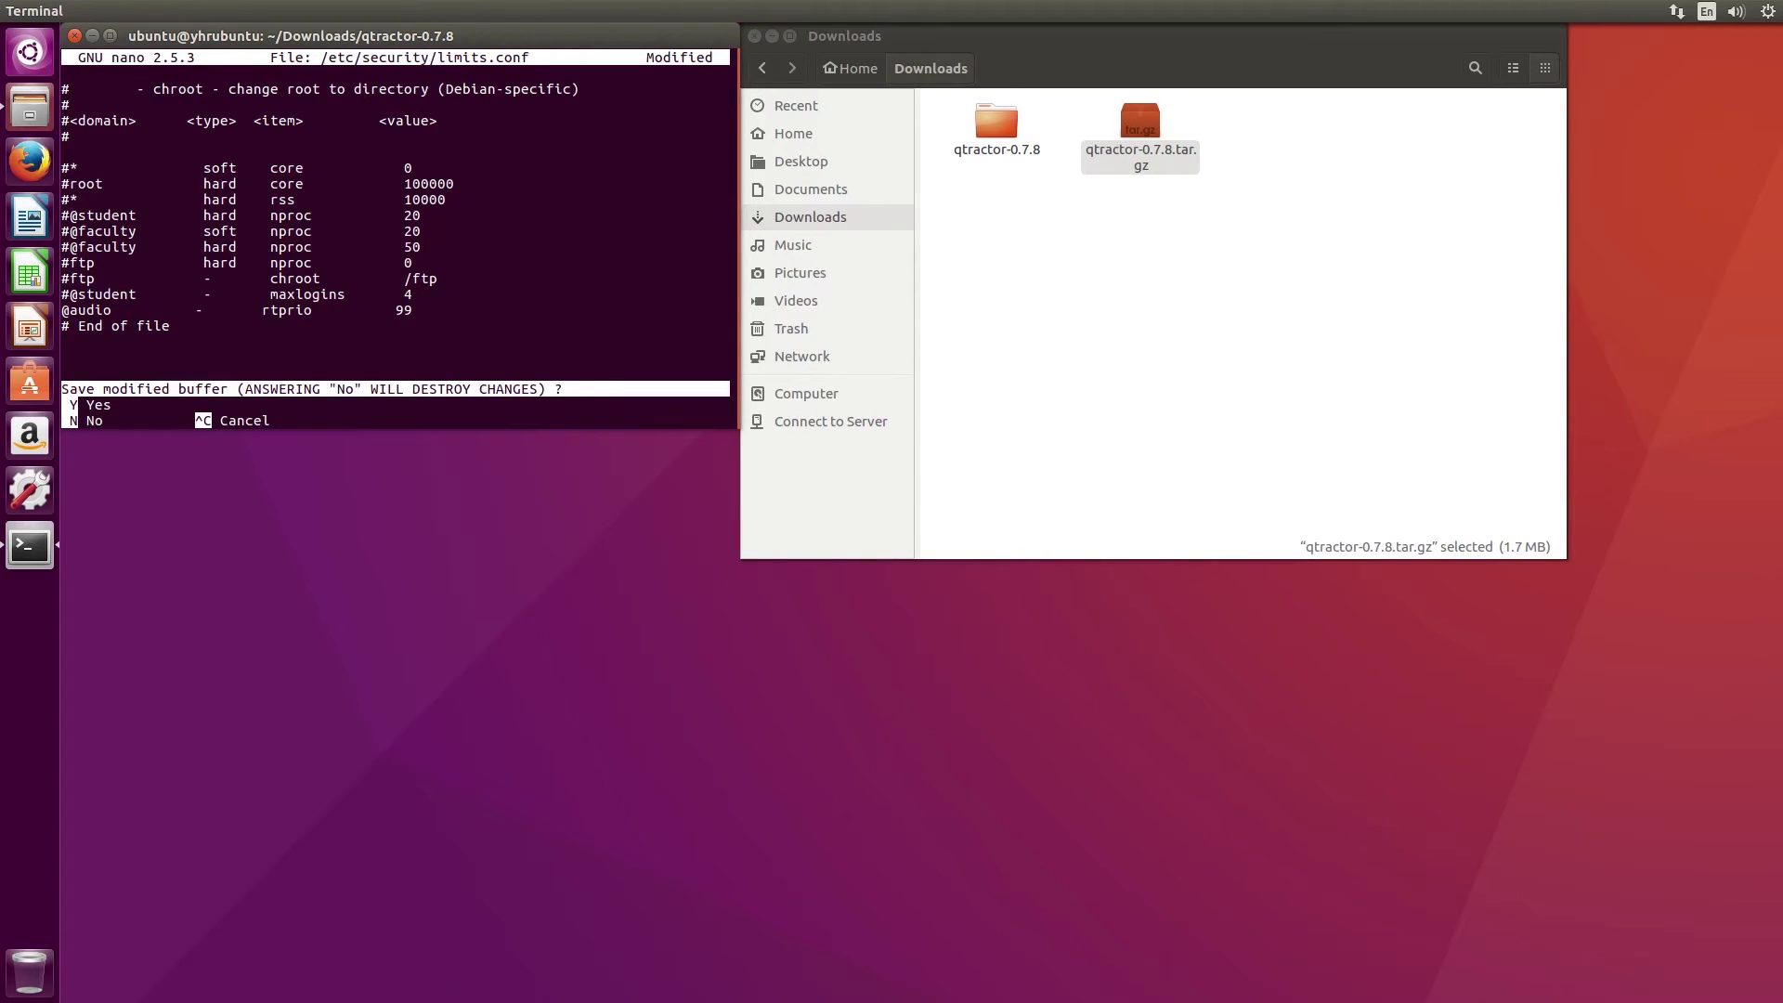
pyautogui.press('y')
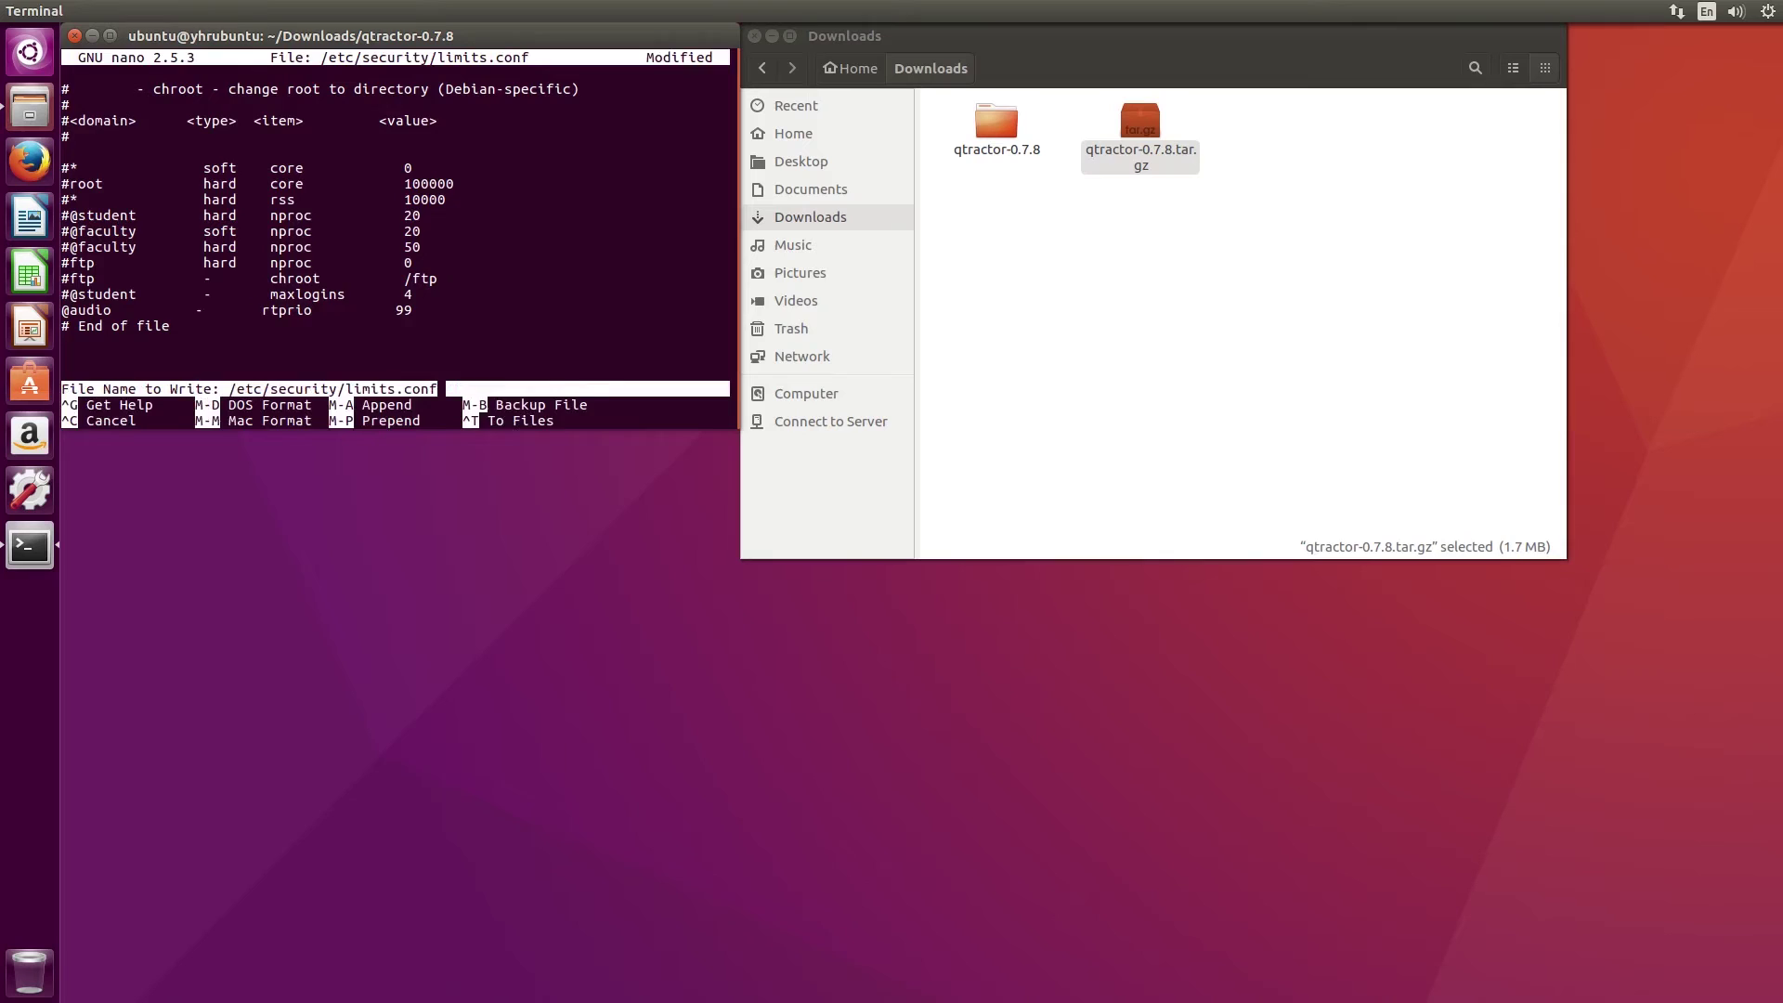
pyautogui.press('Return')
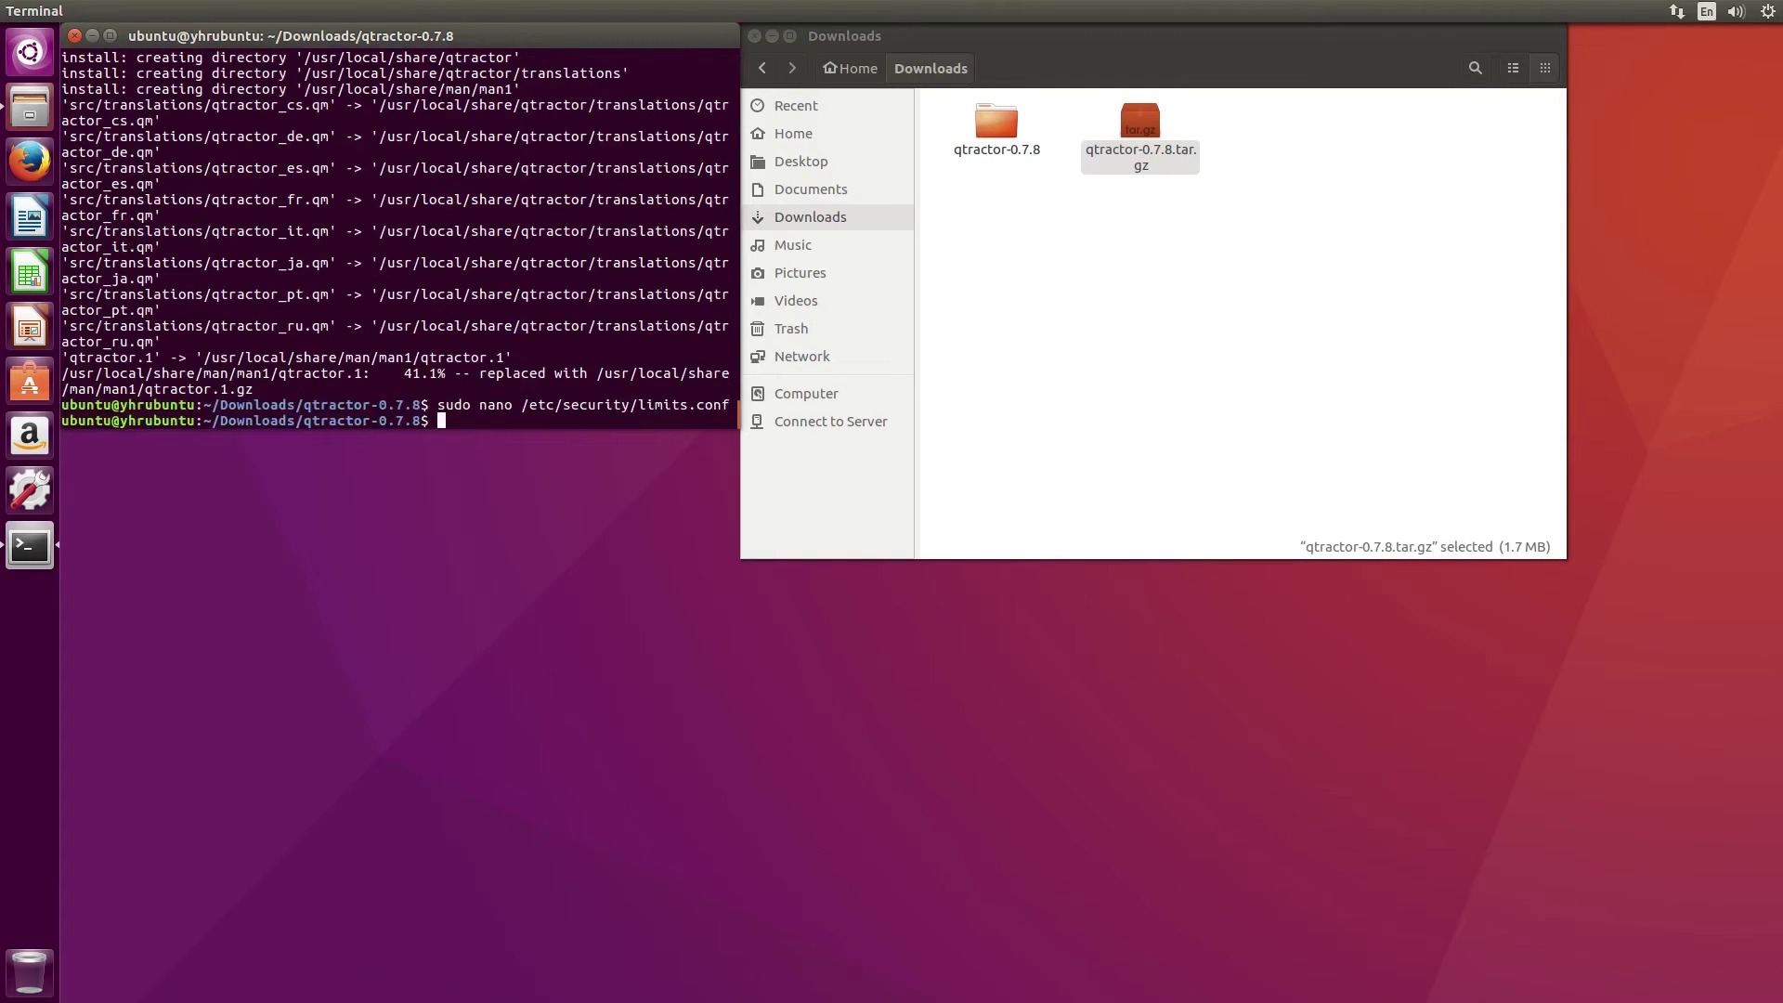
pyautogui.write('sudo usern')
pyautogui.write('od -a')
pyautogui.write(' -G')
pyautogui.write(' audio')
pyautogui.write('ubuntu')
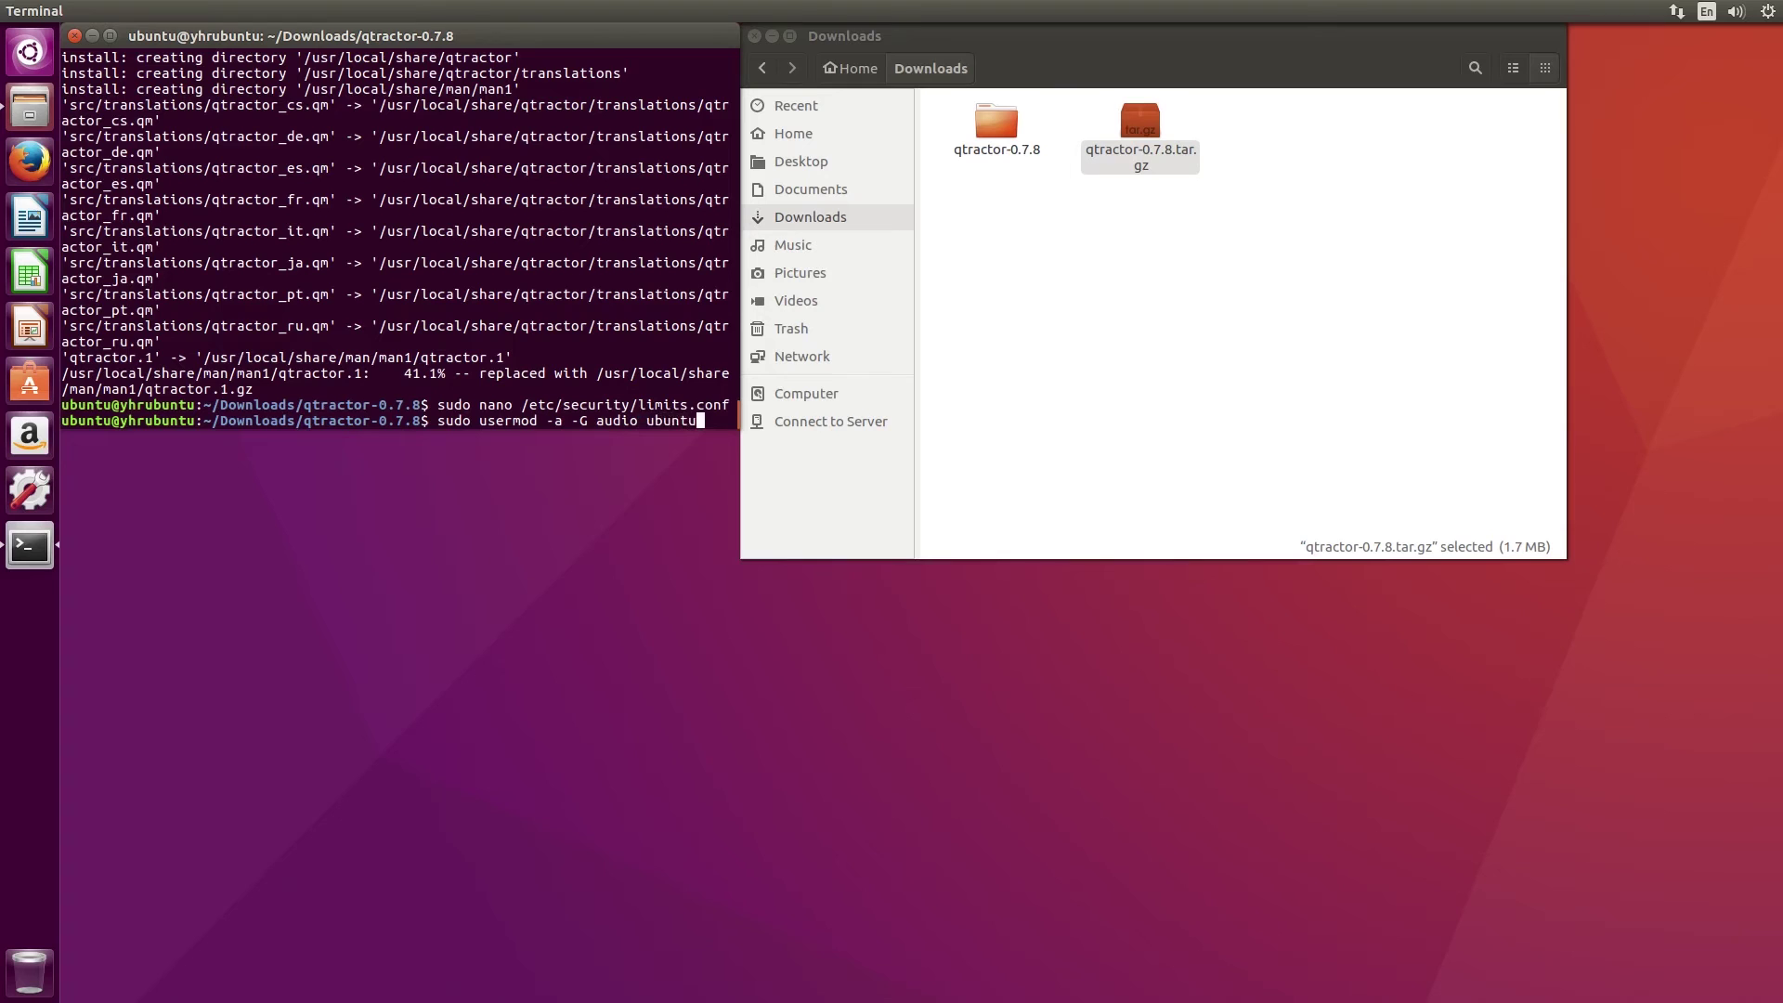
# - Add user ubuntu to the audio group, log out and back in, then run qtractor
pyautogui.press('Return')
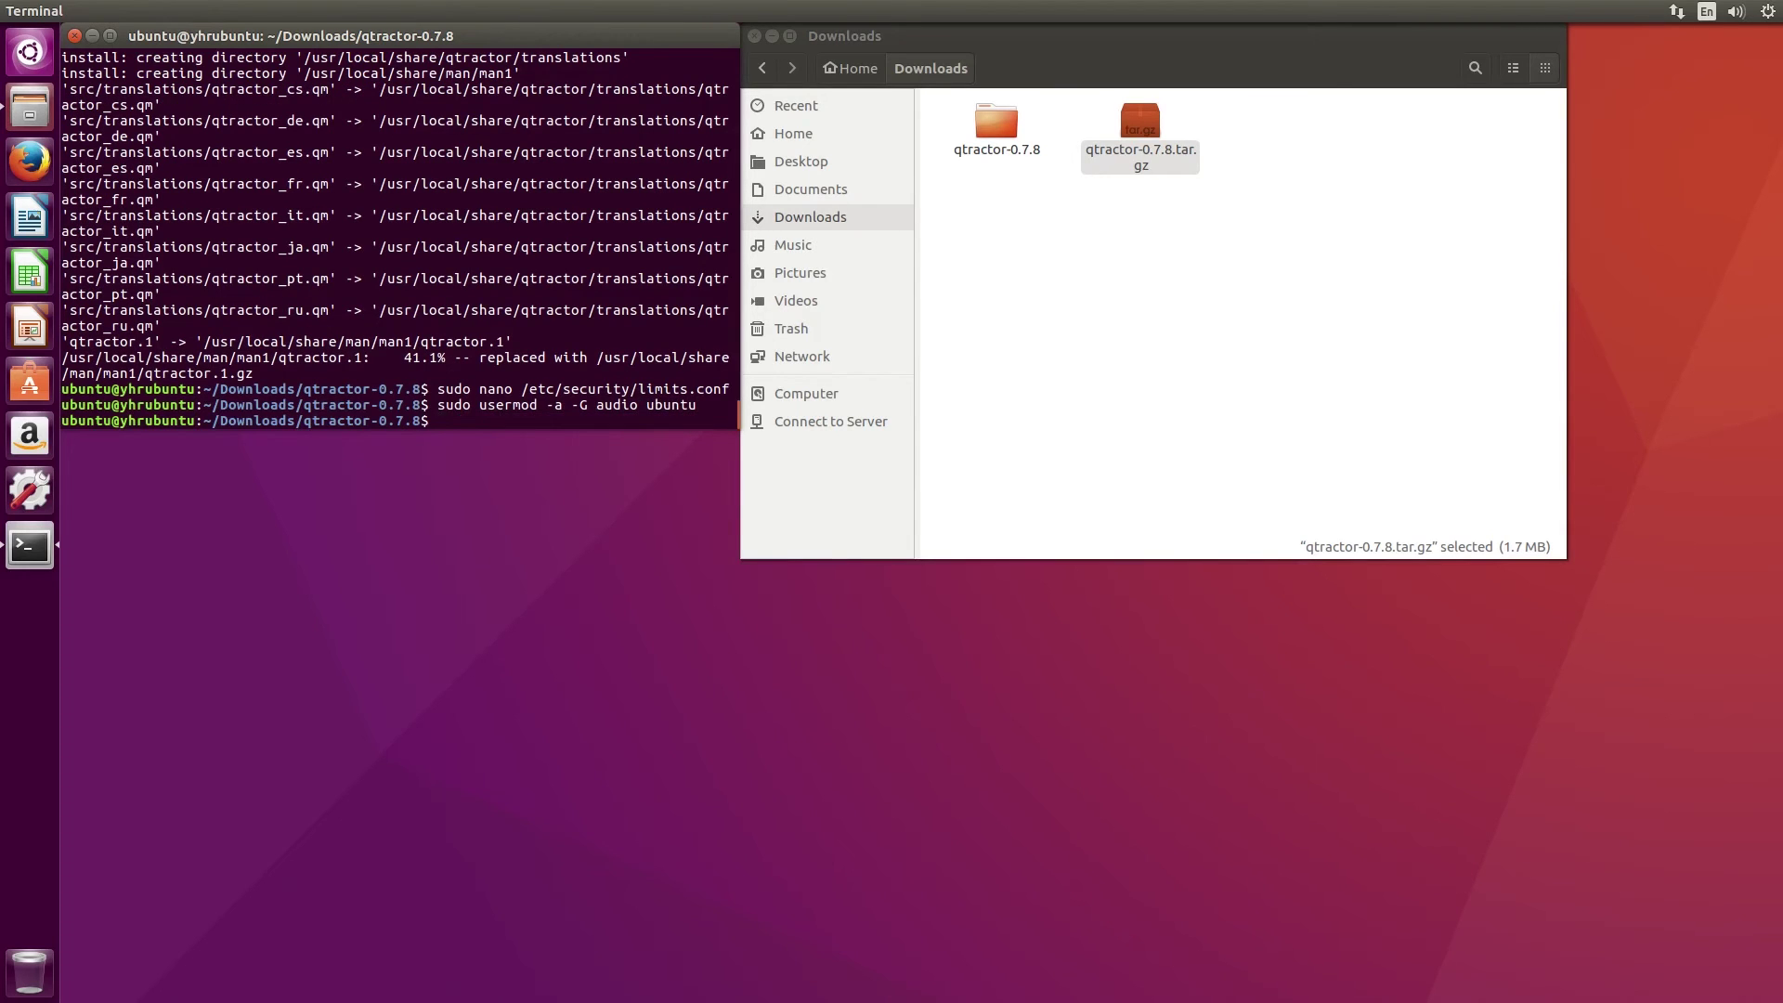
pyautogui.click(1768, 11)
pyautogui.click(1548, 195)
pyautogui.click(975, 545)
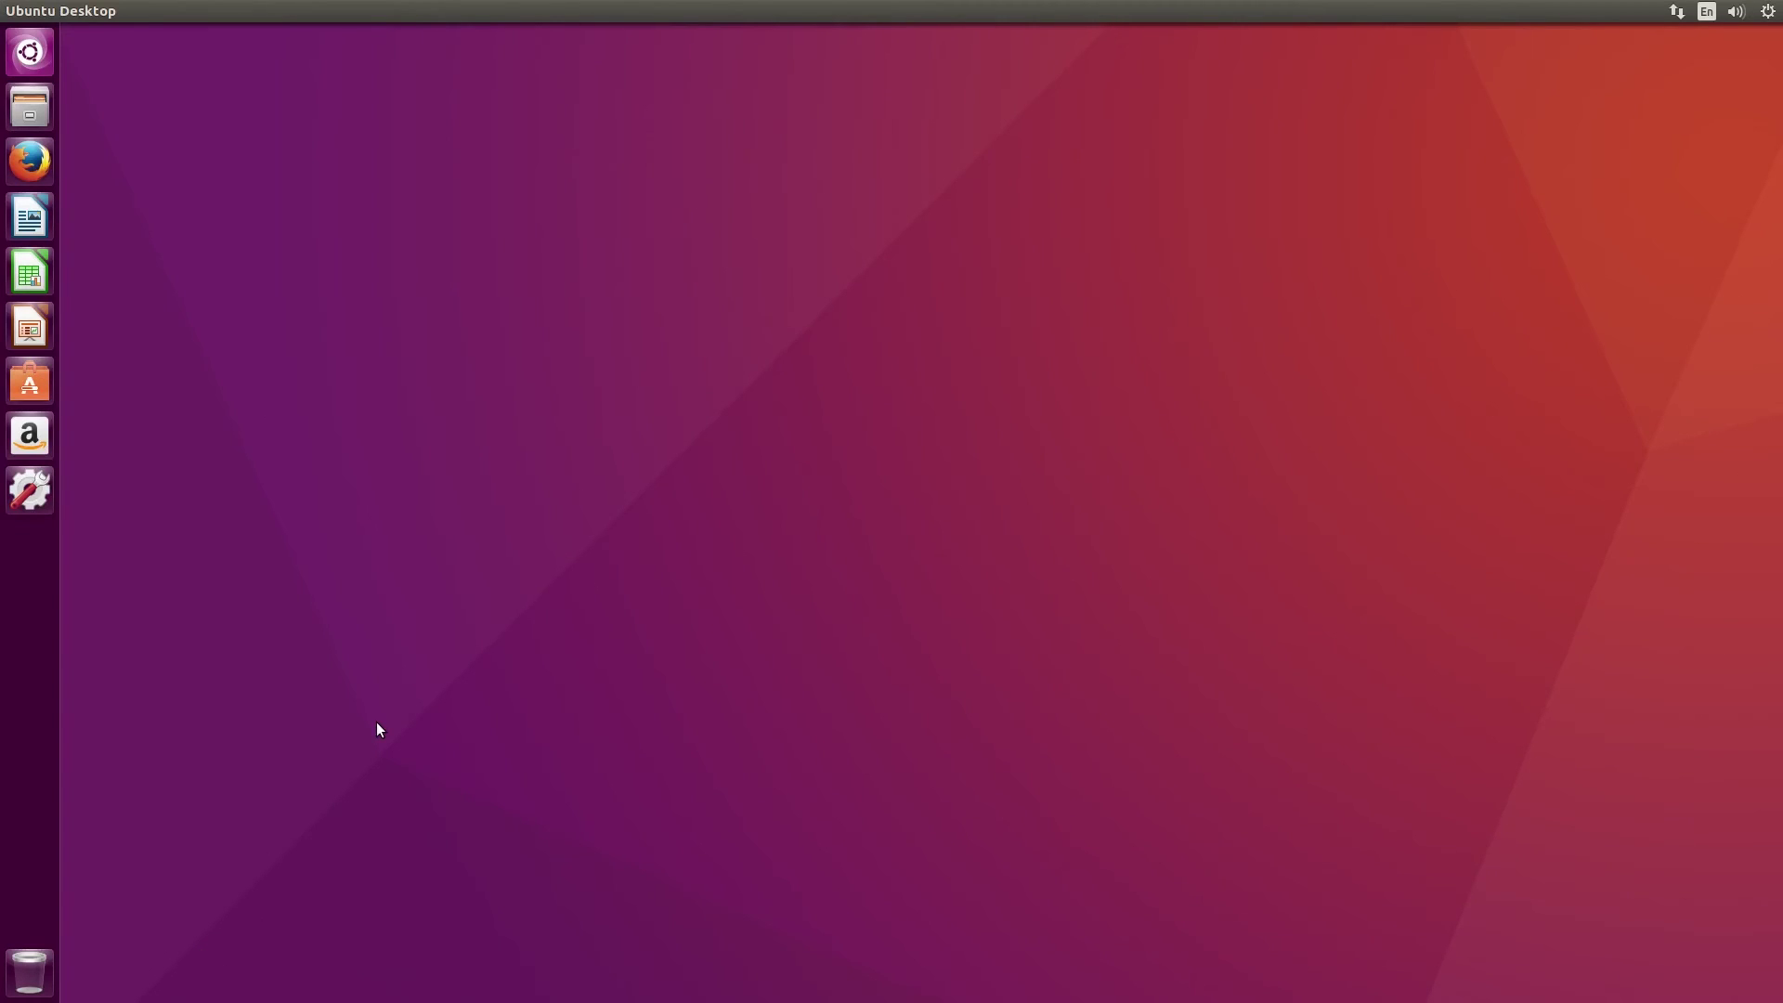
pyautogui.hotkey('ctrl', 'alt', 't')
pyautogui.write('qtra')
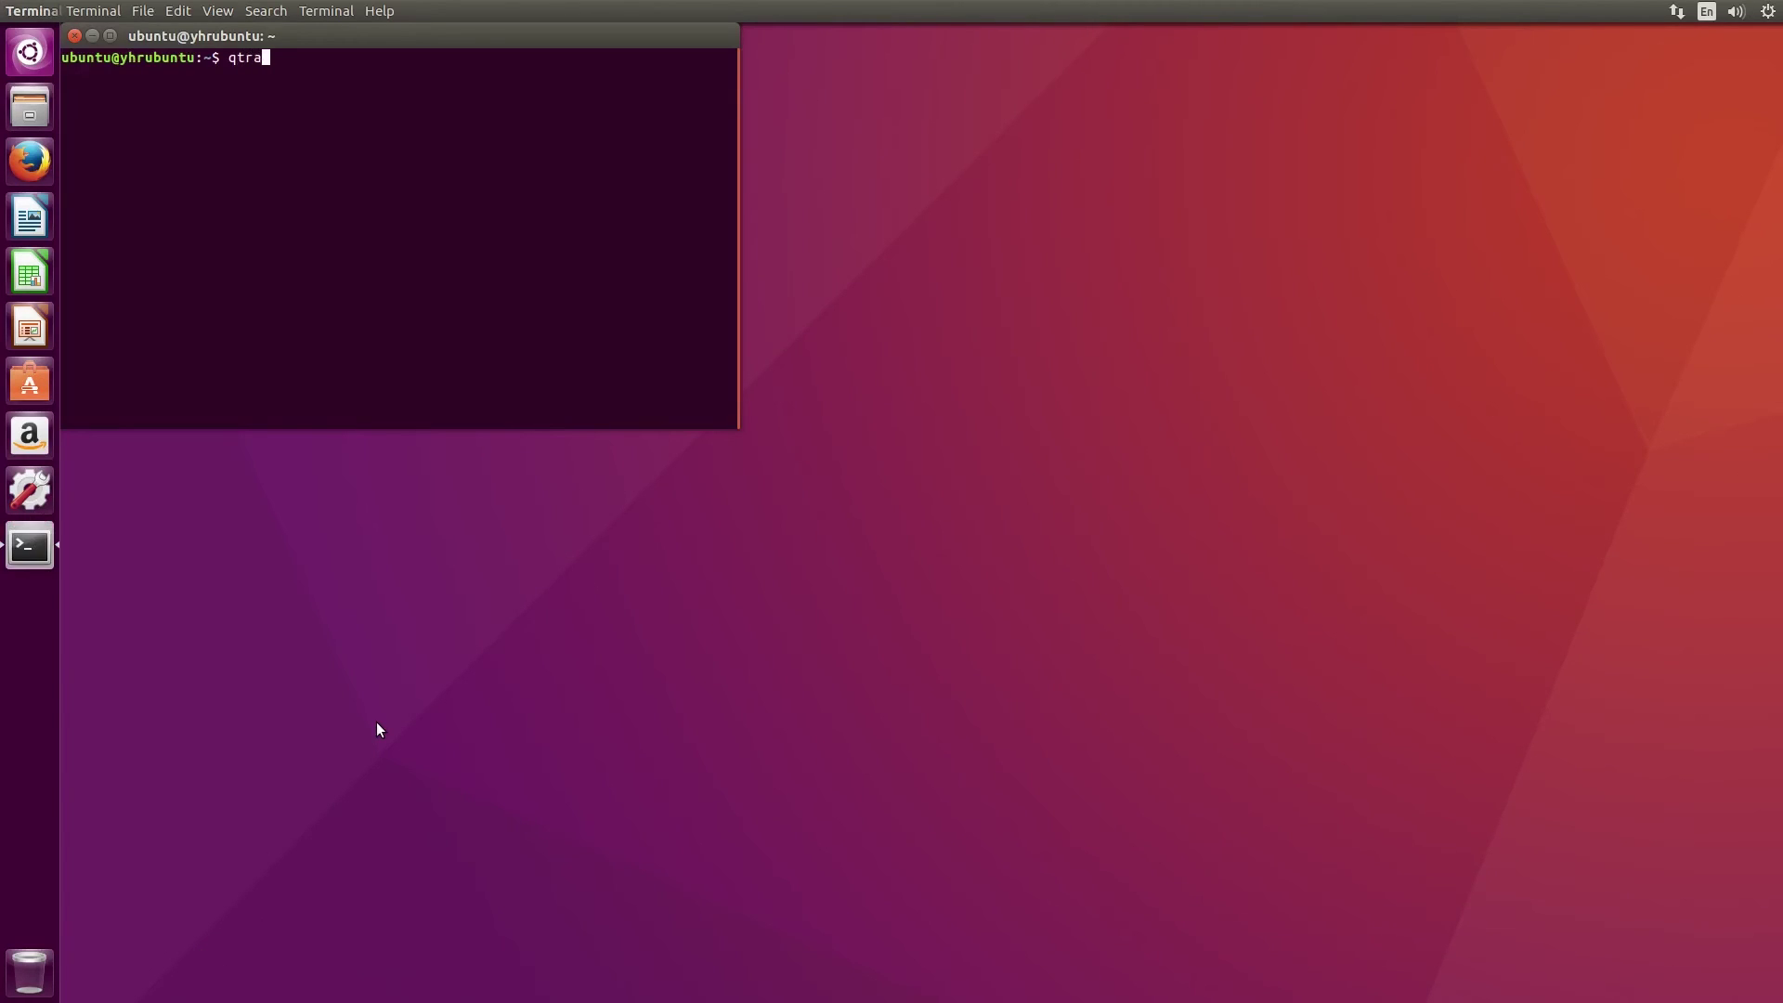
pyautogui.write('ctor')
pyautogui.press('Return')
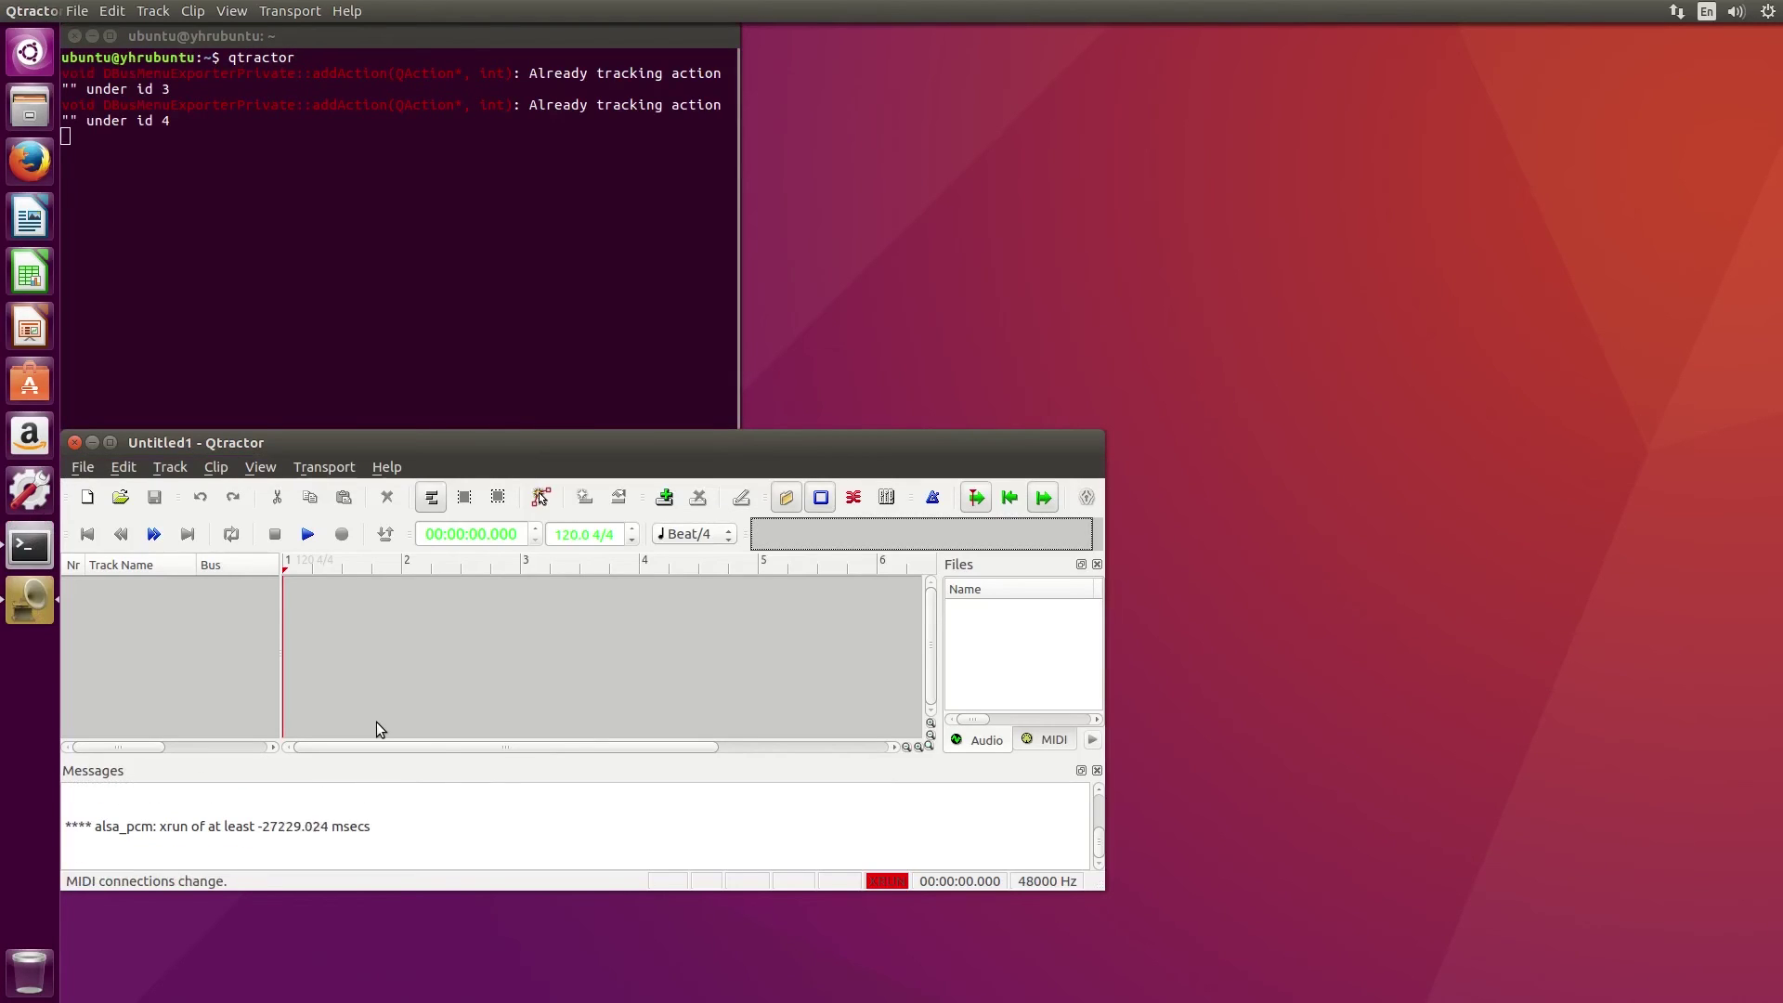
# - Maximize the Qtractor Untitled1 session window
pyautogui.click(109, 442)
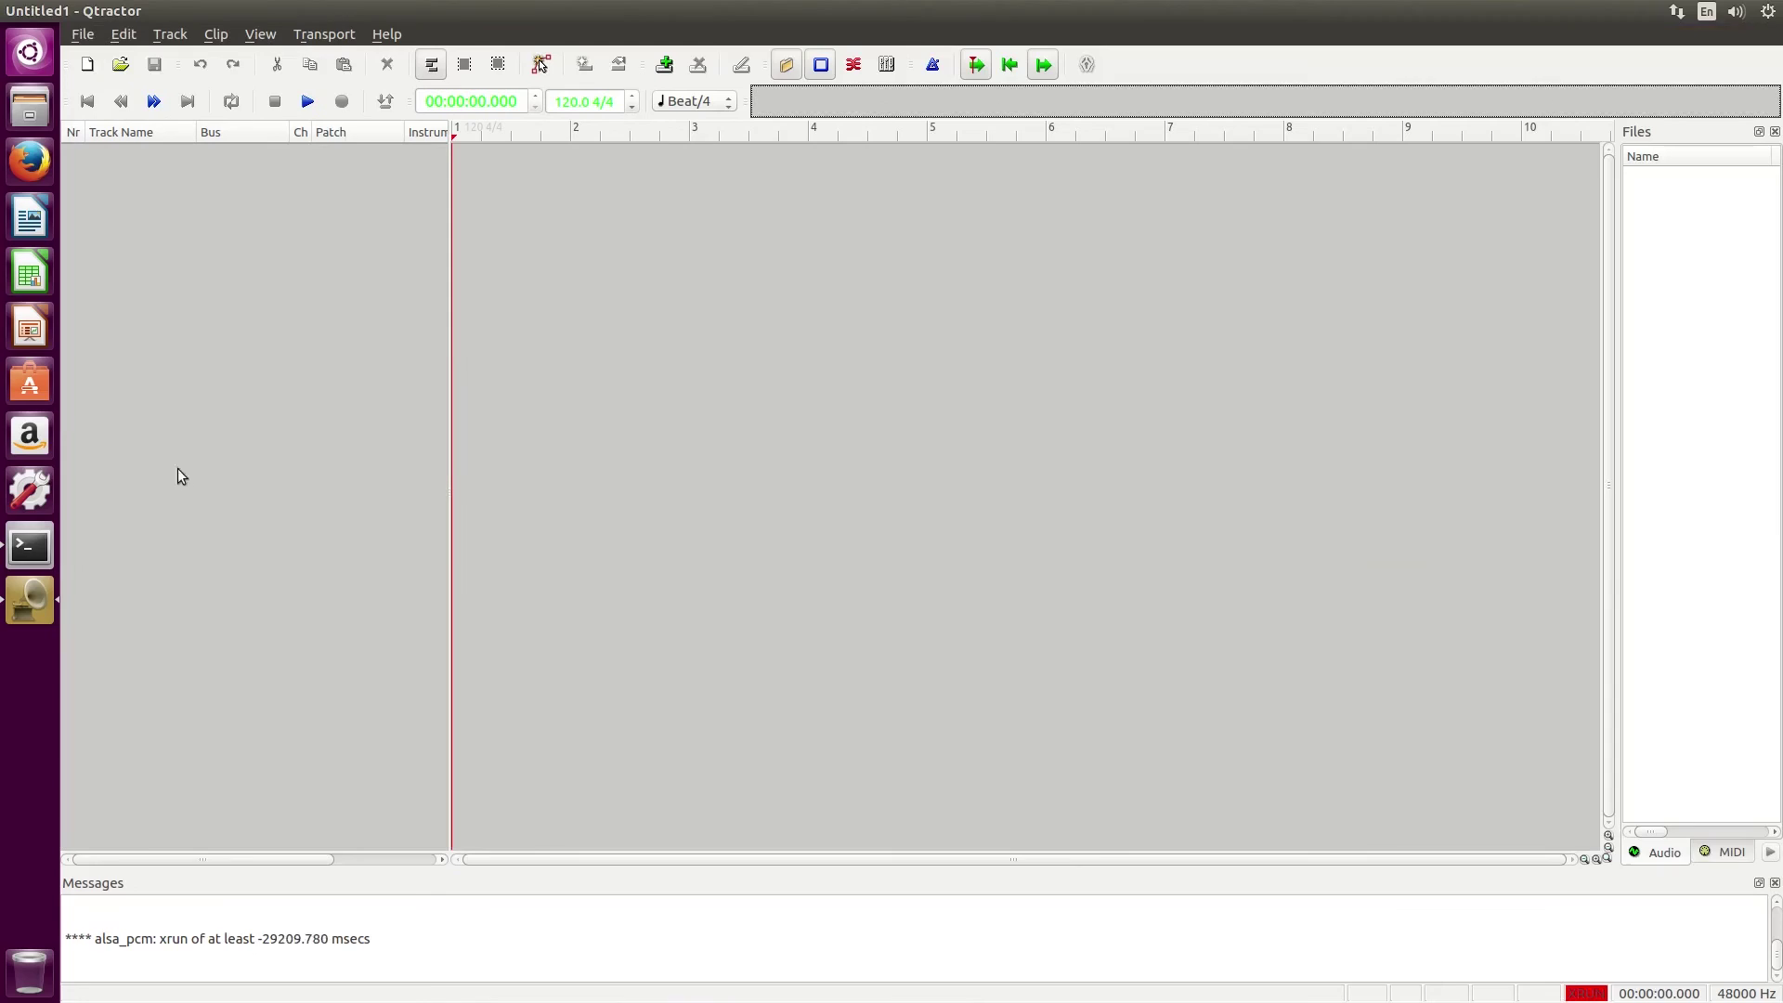